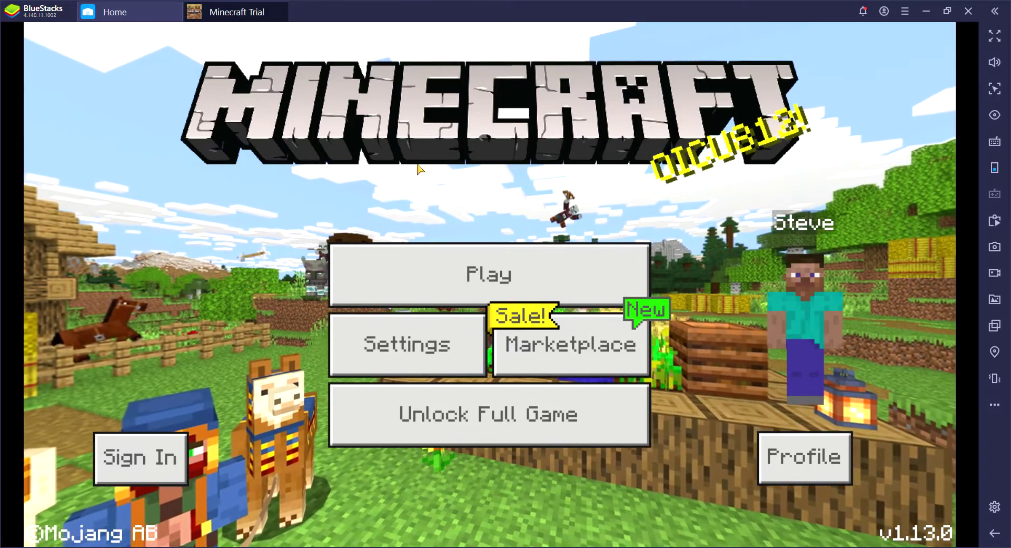
Step: Close the Minecraft Trial tab to return to the BlueStacks home screen
{"action": "left_click", "coordinate": [285, 7]}
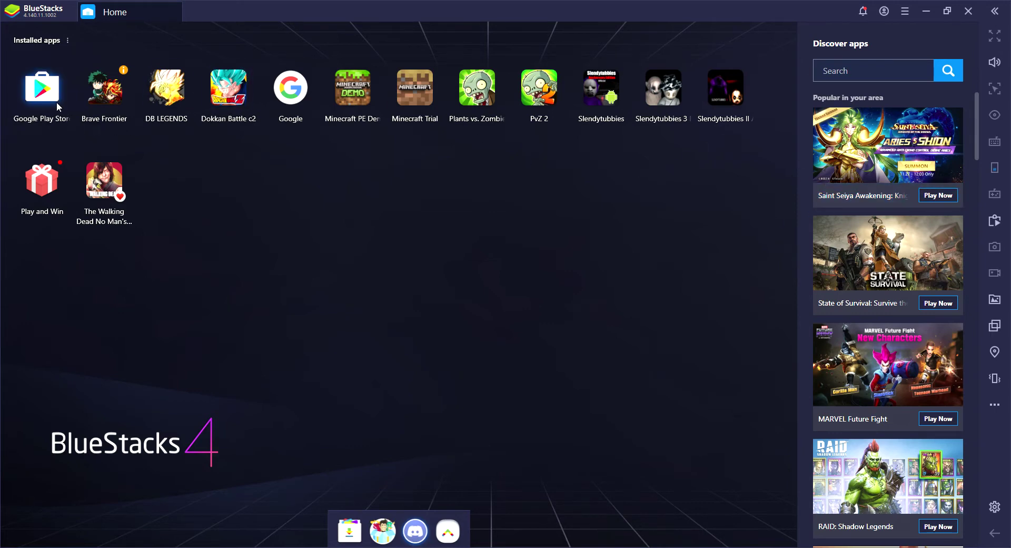
Step: Check the Google app's Play Store page from the recent 'google' search, then close the store
{"action": "left_click", "coordinate": [48, 92]}
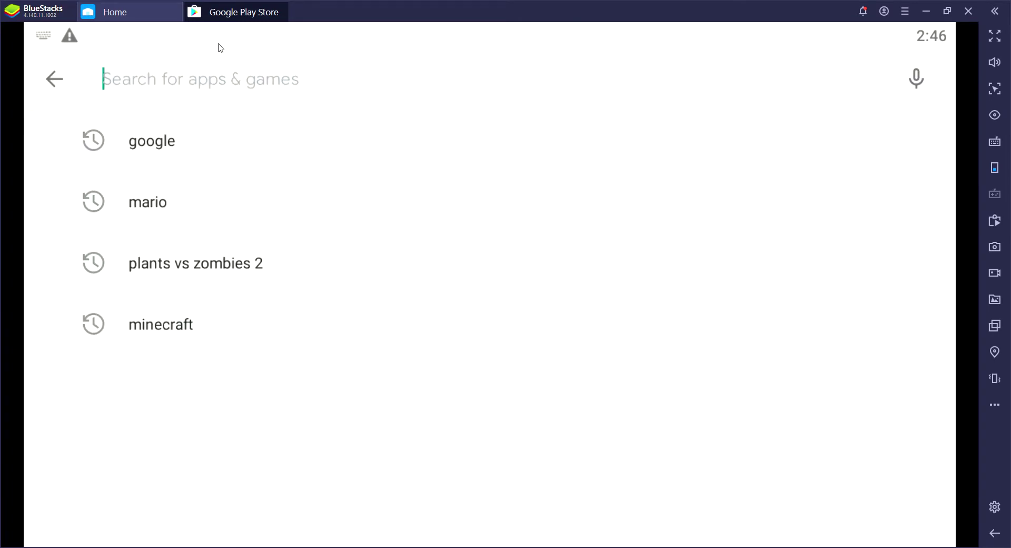
{"action": "left_click", "coordinate": [194, 151]}
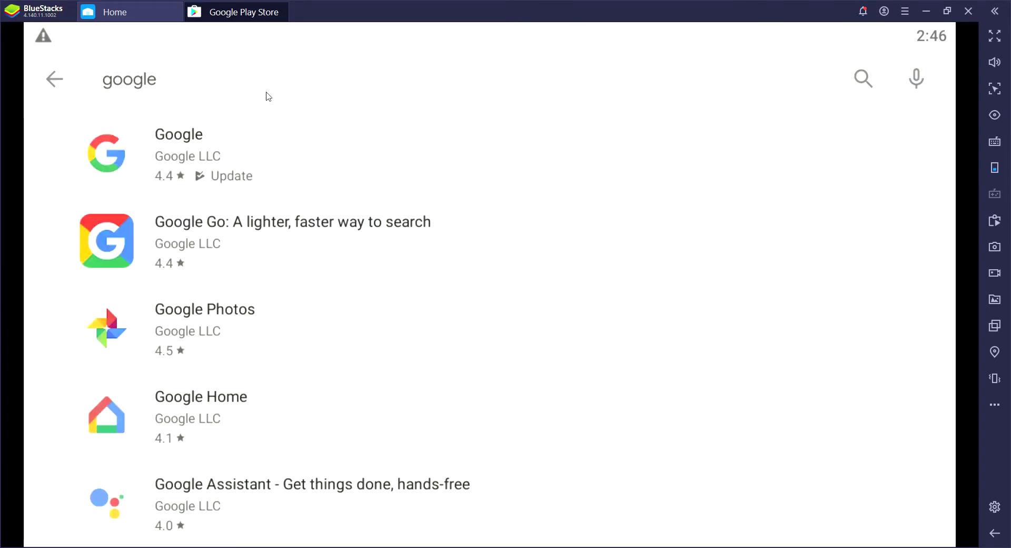
{"action": "left_click", "coordinate": [208, 141]}
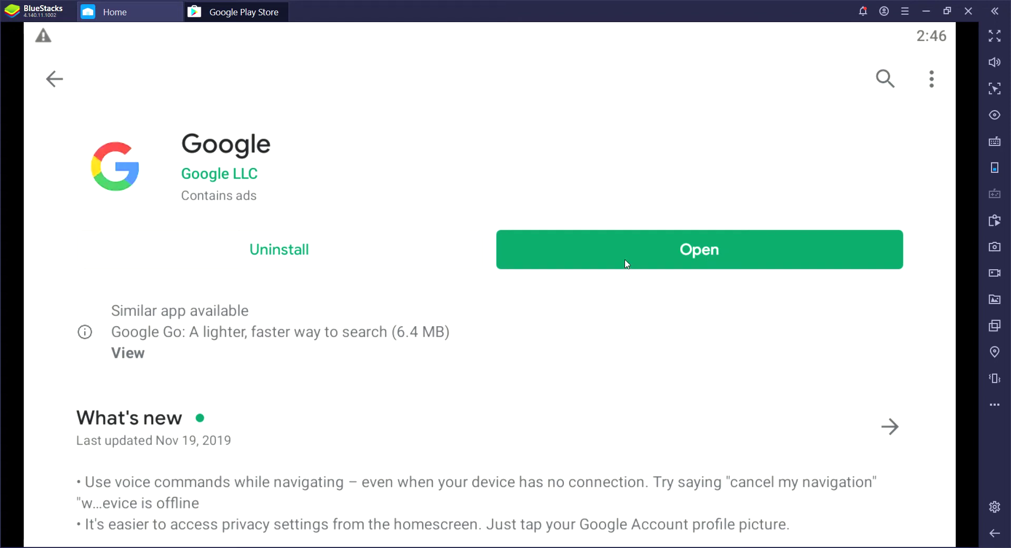
{"action": "left_click", "coordinate": [285, 7]}
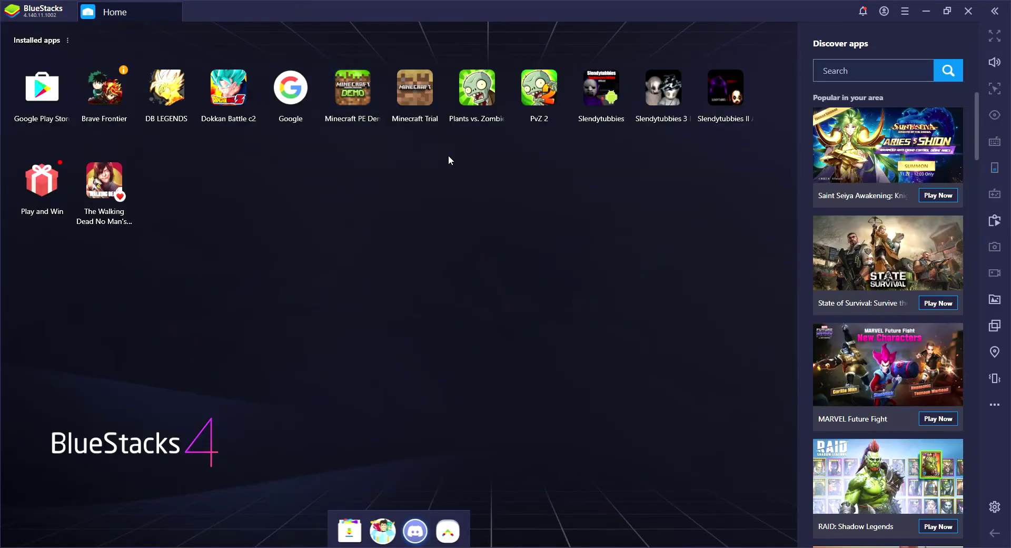
Step: Search the Google app for 'minecraft trial apk', correcting the typo
{"action": "left_click", "coordinate": [292, 89]}
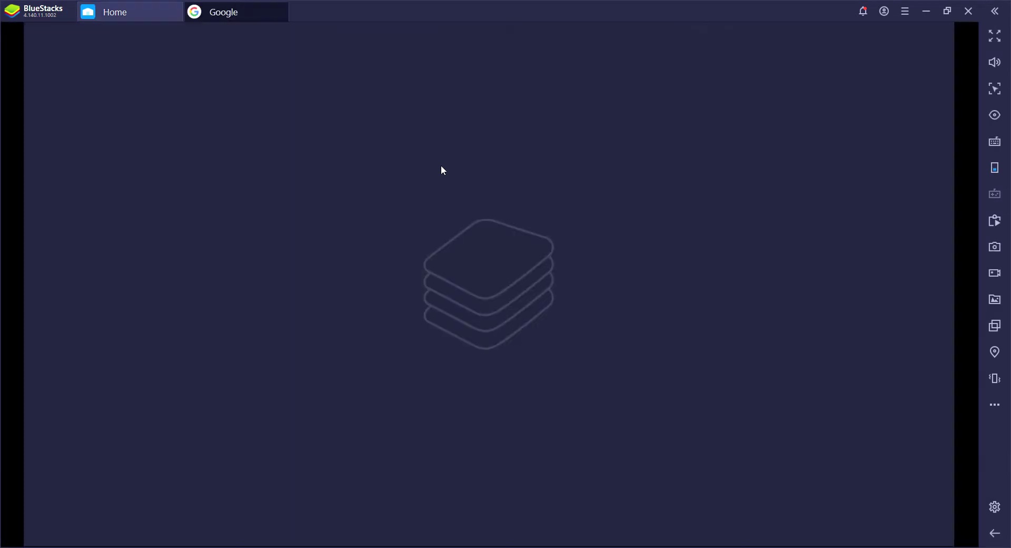
{"action": "left_click", "coordinate": [403, 197]}
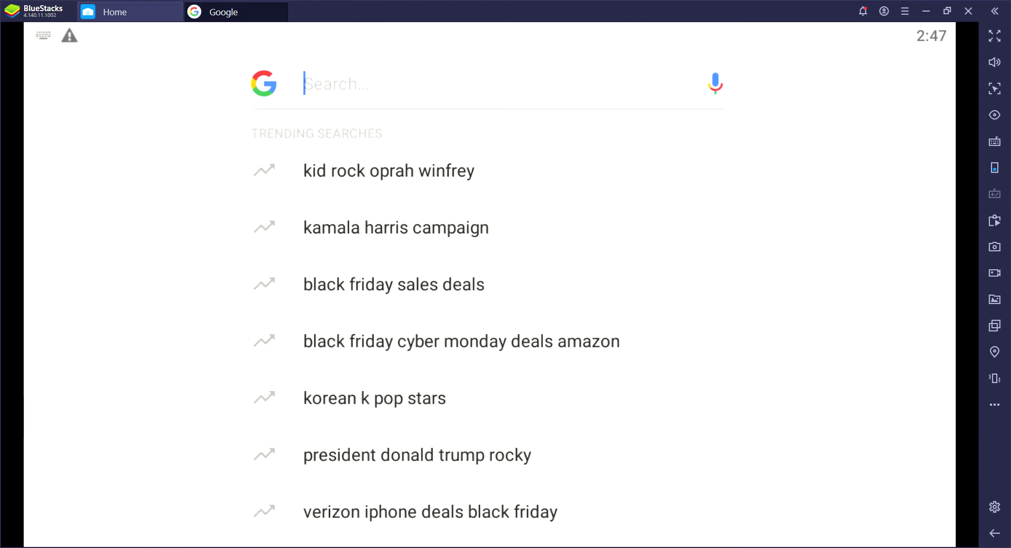
{"action": "type", "text": "minecraft"}
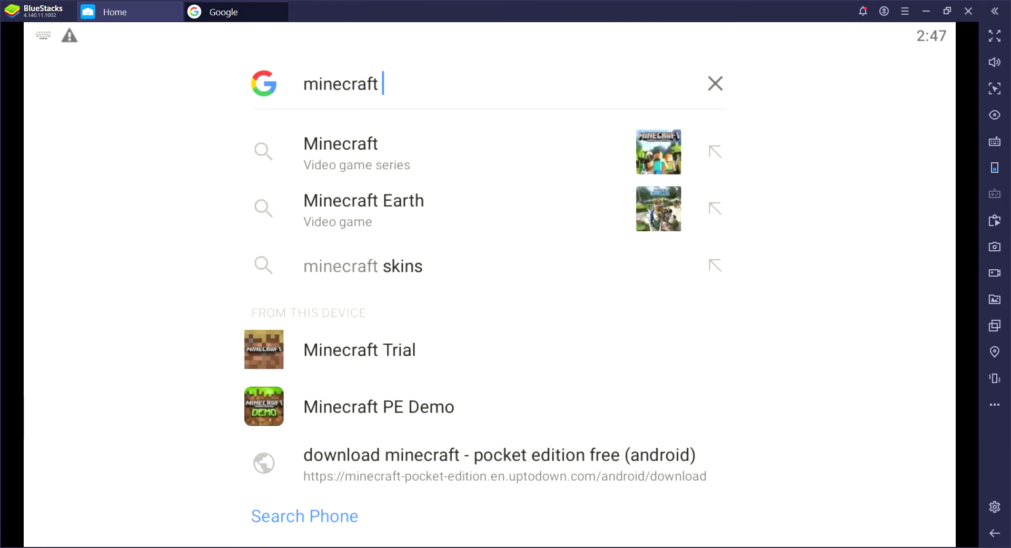
{"action": "type", "text": " trile"}
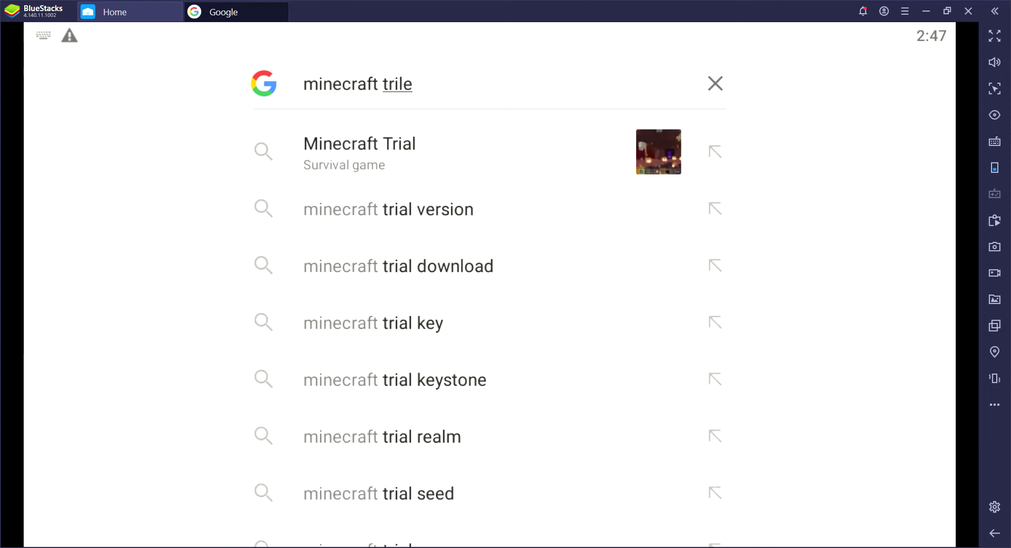
{"action": "key", "text": "BackSpace"}
{"action": "key", "text": "BackSpace"}
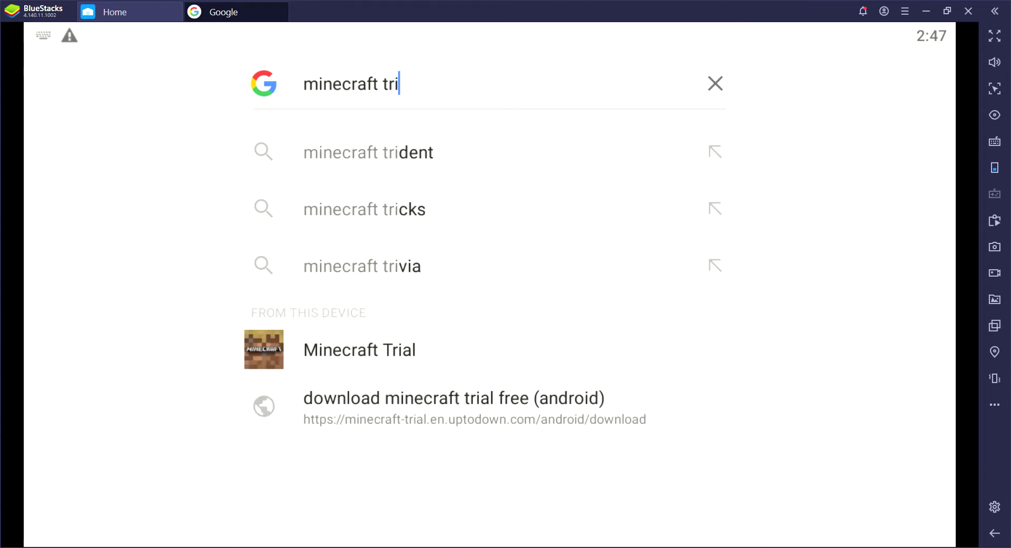
{"action": "type", "text": "al "}
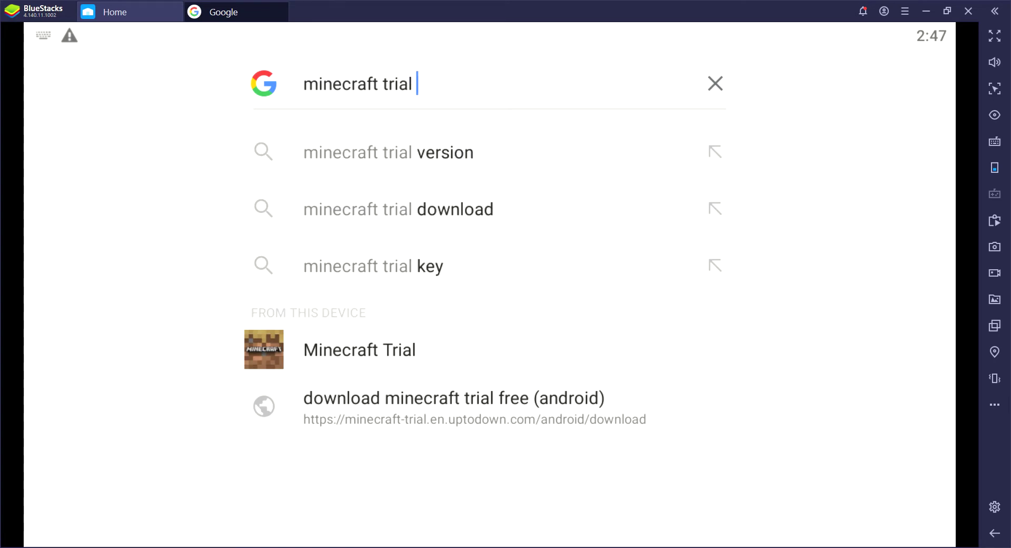
{"action": "type", "text": "apk"}
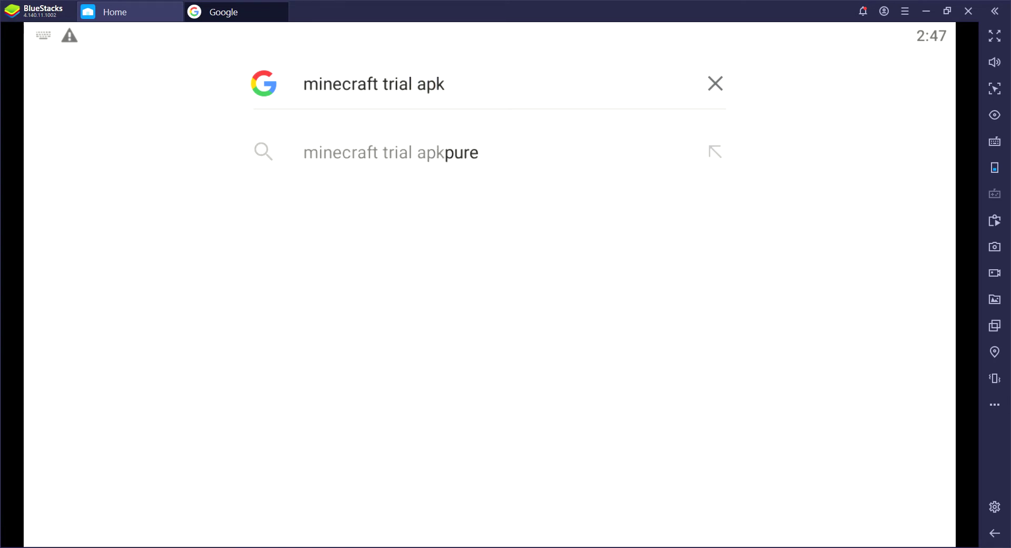
{"action": "key", "text": "Return"}
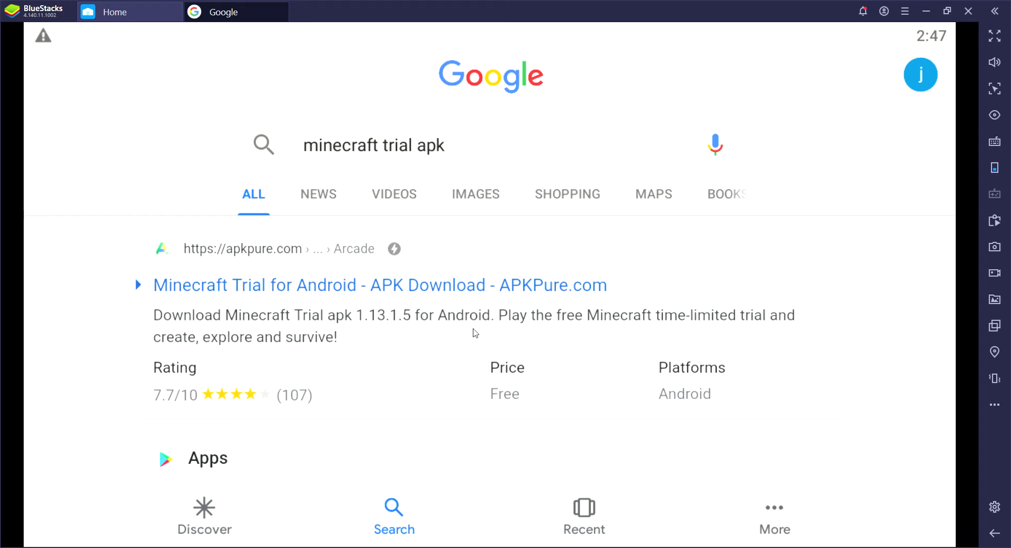
Step: Open the Uptodown Minecraft Trial 1.13.0.34 result from the search results
{"action": "scroll", "coordinate": [475, 331], "scroll_direction": "down", "scroll_amount": 10}
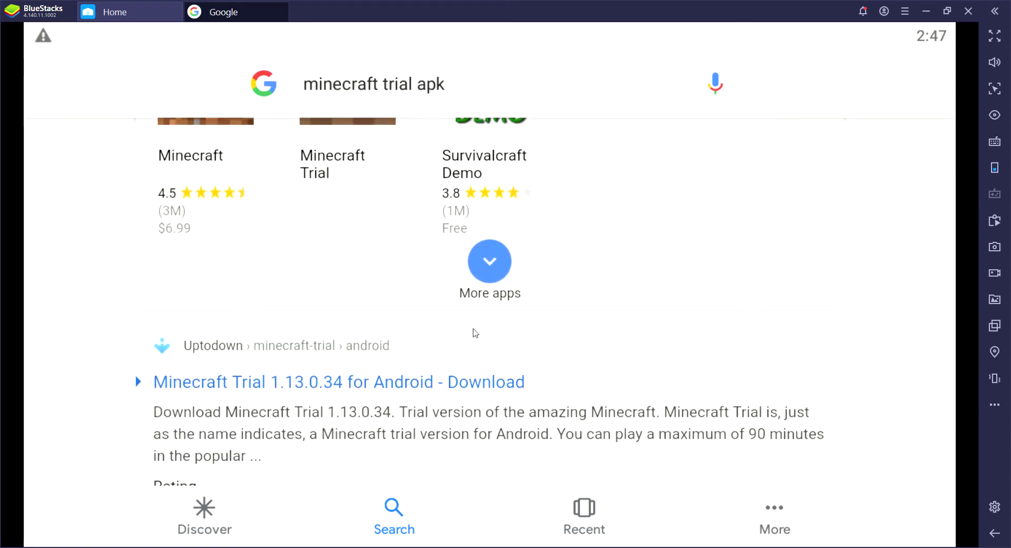
{"action": "scroll", "coordinate": [475, 331], "scroll_direction": "down", "scroll_amount": 5}
{"action": "scroll", "coordinate": [416, 318], "scroll_direction": "up", "scroll_amount": 5}
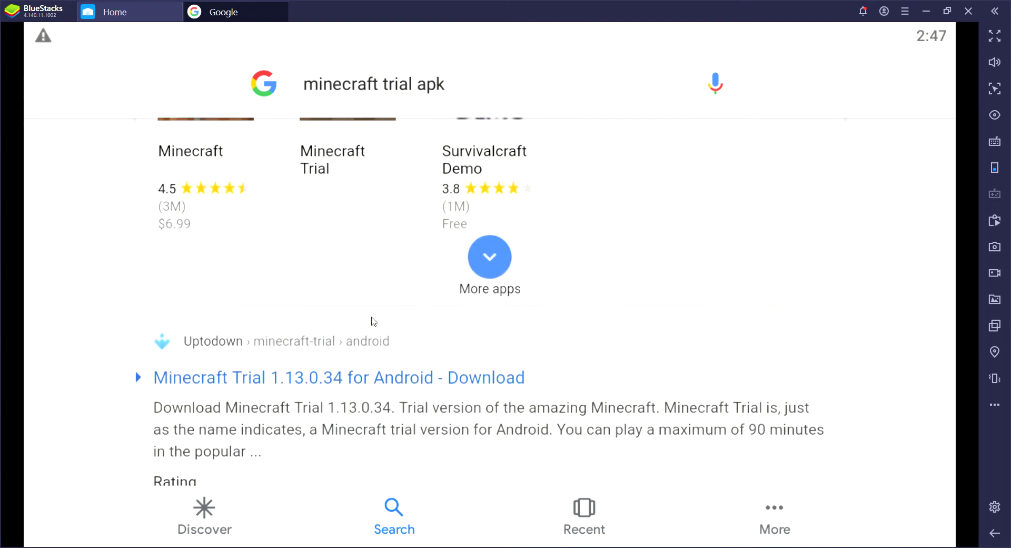
{"action": "scroll", "coordinate": [374, 322], "scroll_direction": "up", "scroll_amount": 1}
{"action": "left_click", "coordinate": [288, 391]}
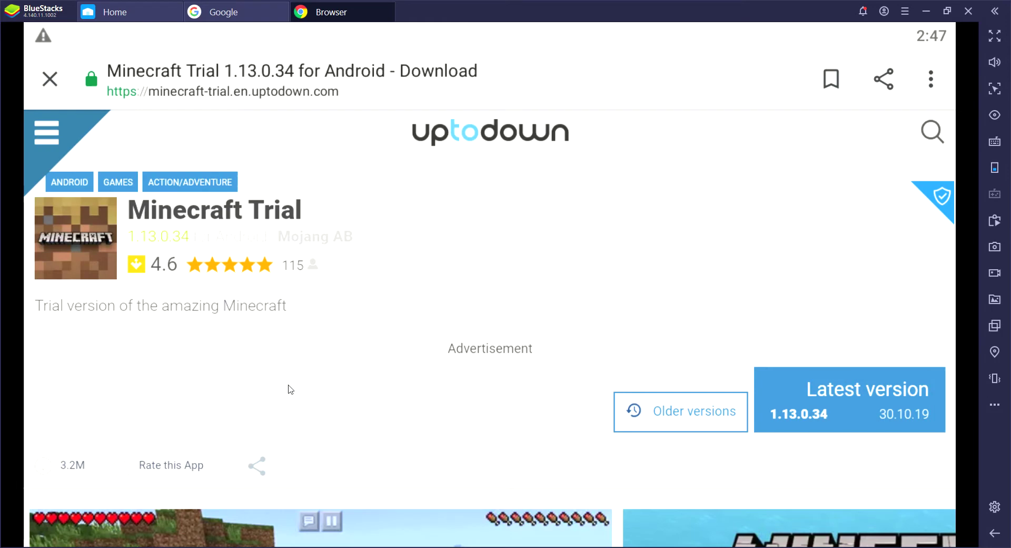
Step: Reach Uptodown's free 91.85MB Minecraft Trial 1.13.0.34 download page, then close the browser tab
{"action": "scroll", "coordinate": [429, 379], "scroll_direction": "down", "scroll_amount": 10}
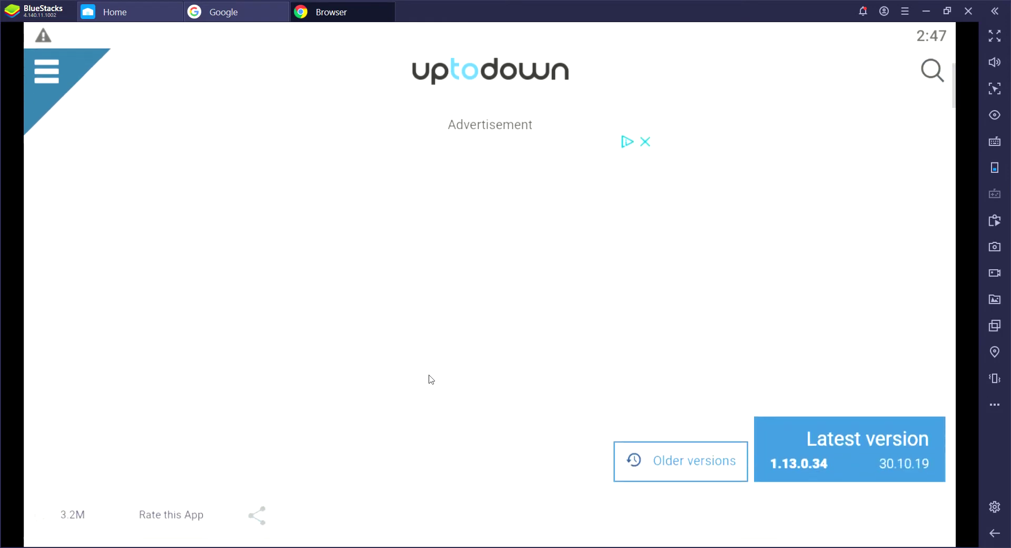
{"action": "scroll", "coordinate": [425, 369], "scroll_direction": "up", "scroll_amount": 1}
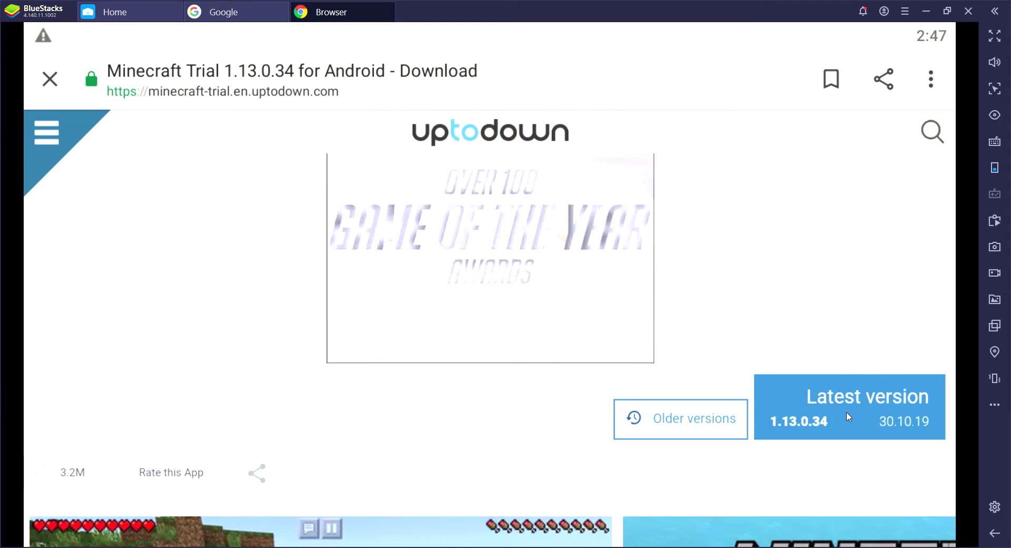
{"action": "left_click", "coordinate": [848, 415]}
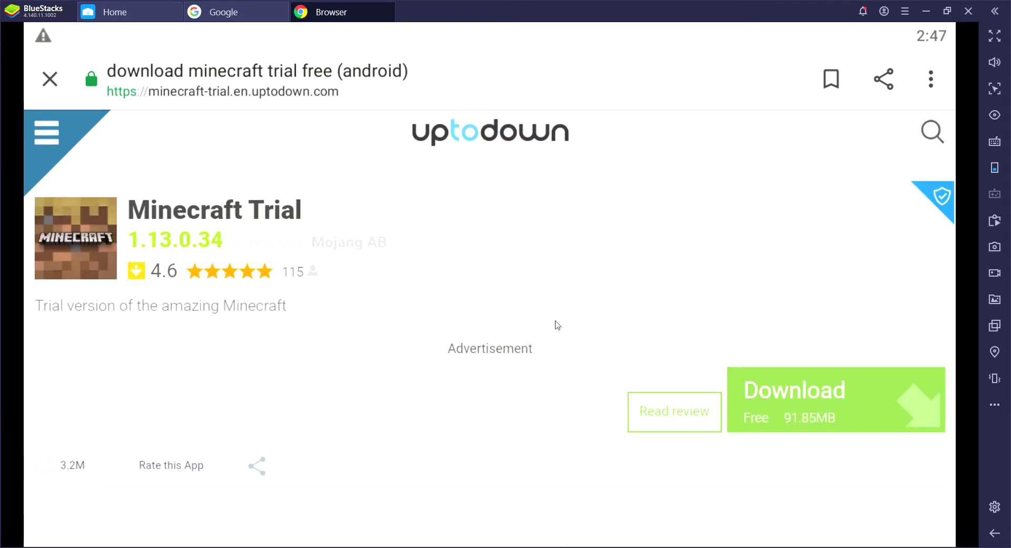
{"action": "scroll", "coordinate": [695, 342], "scroll_direction": "down", "scroll_amount": 8}
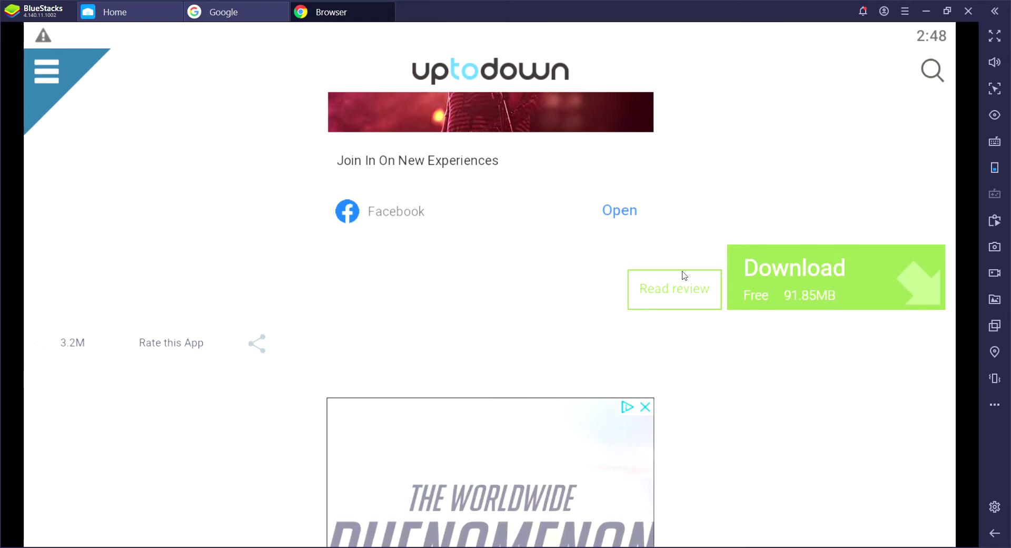
{"action": "left_click", "coordinate": [388, 12]}
Step: Close the Google app and dismiss the notification shade to get back to the home screen
{"action": "left_click", "coordinate": [284, 7]}
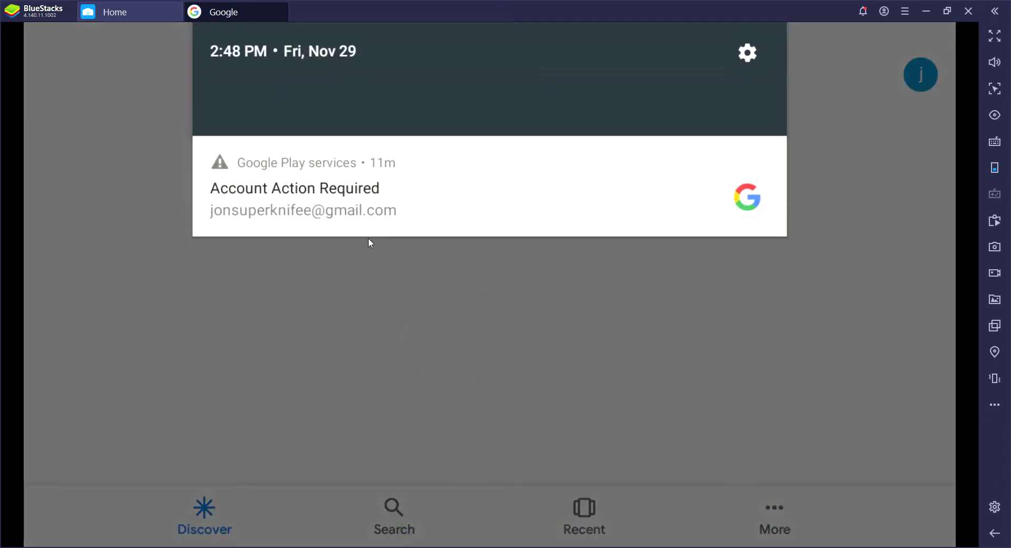
{"action": "left_click", "coordinate": [362, 294]}
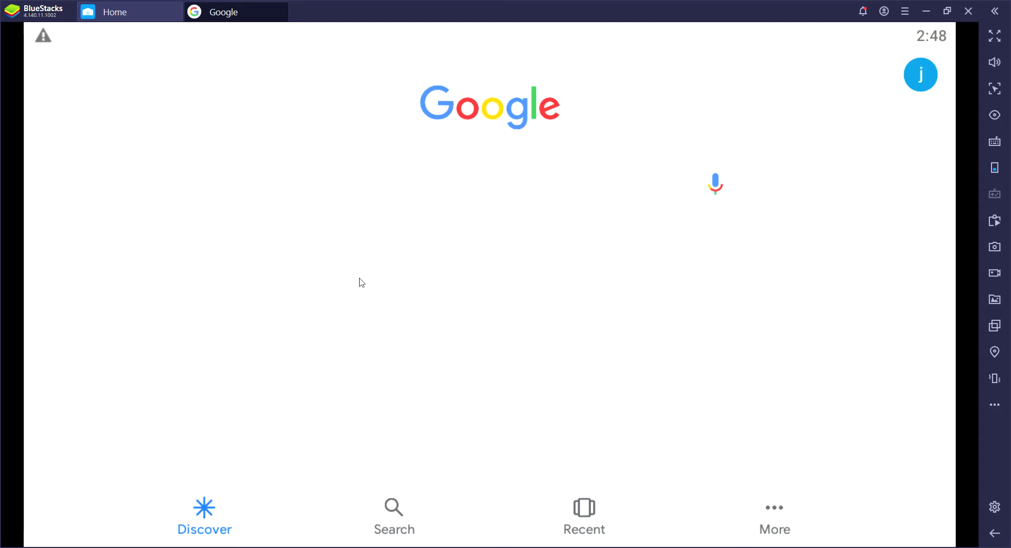
{"action": "left_click", "coordinate": [283, 11]}
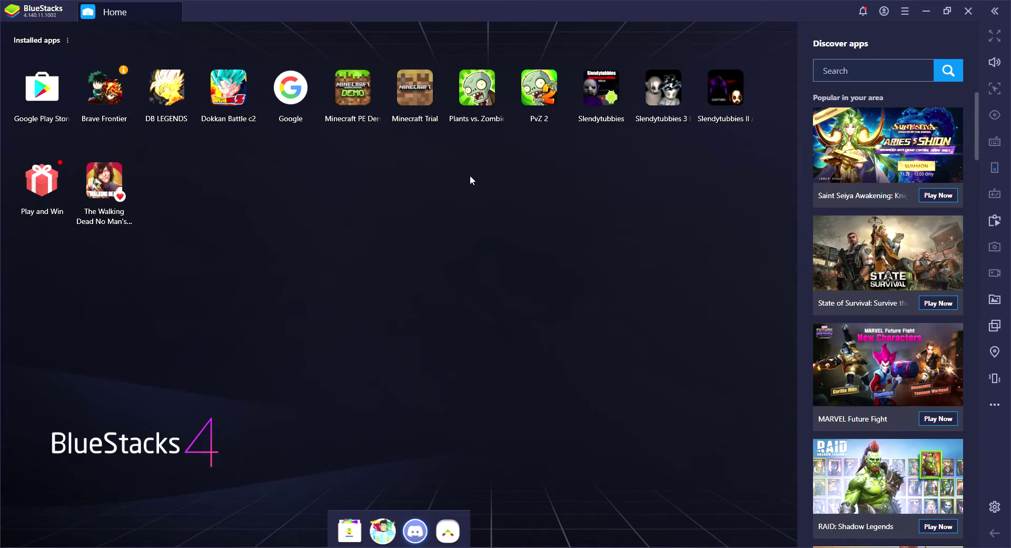
Step: Launch Minecraft Trial from the installed apps and let it load to the main menu
{"action": "left_click", "coordinate": [413, 90]}
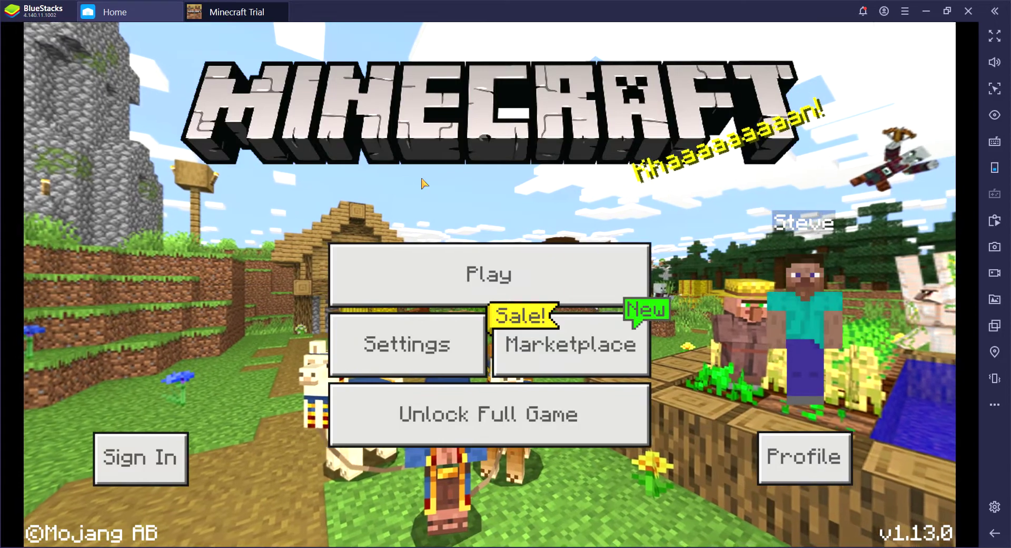
Step: Create a new world with default Survival and Normal settings and begin the 90-minute trial
{"action": "left_click", "coordinate": [465, 264]}
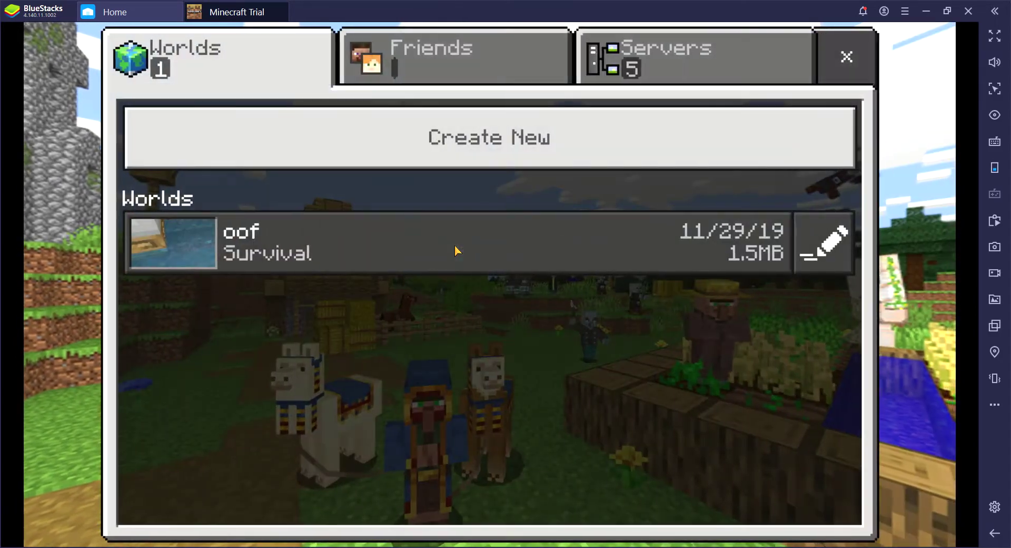
{"action": "left_click", "coordinate": [433, 141]}
{"action": "left_click", "coordinate": [420, 174]}
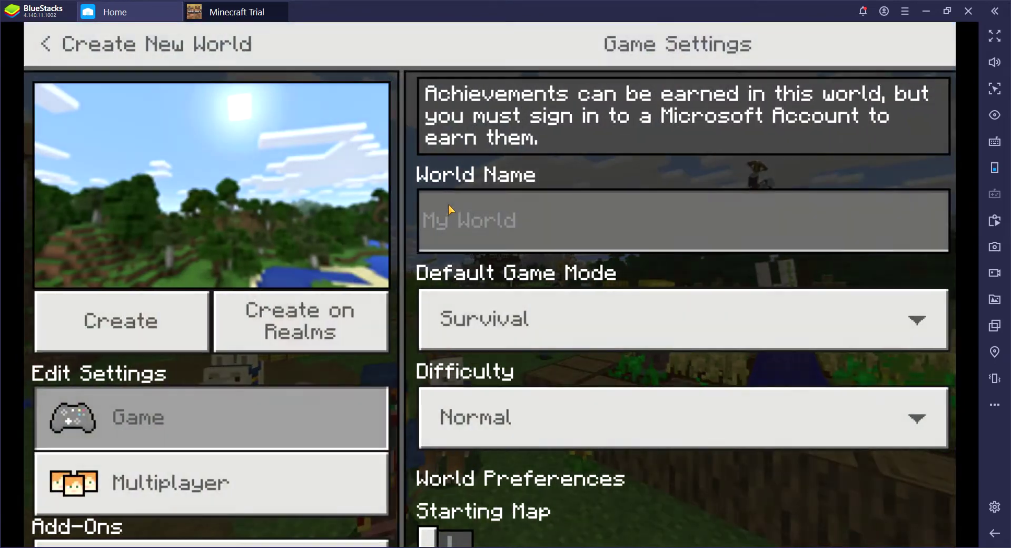
{"action": "left_click", "coordinate": [153, 322]}
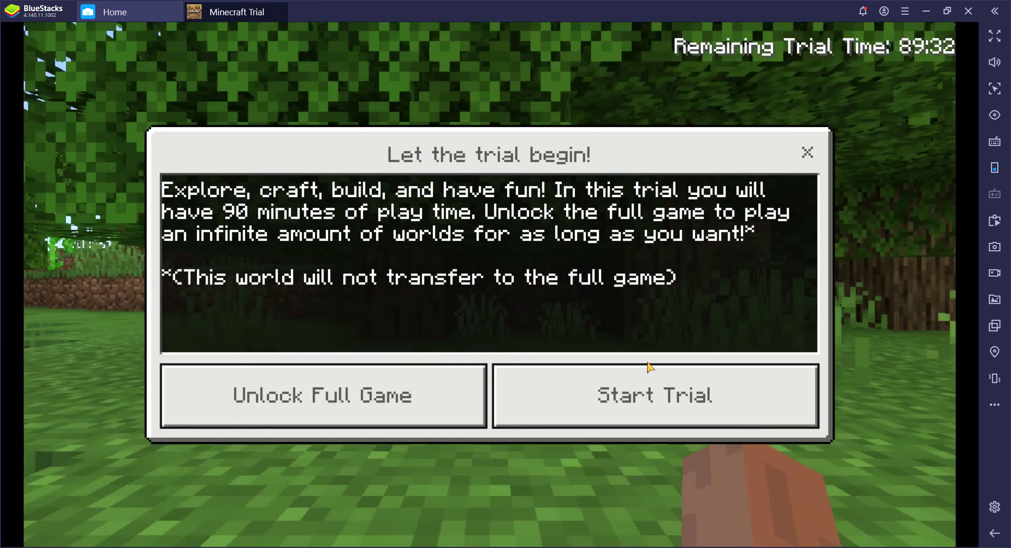
{"action": "left_click", "coordinate": [637, 393]}
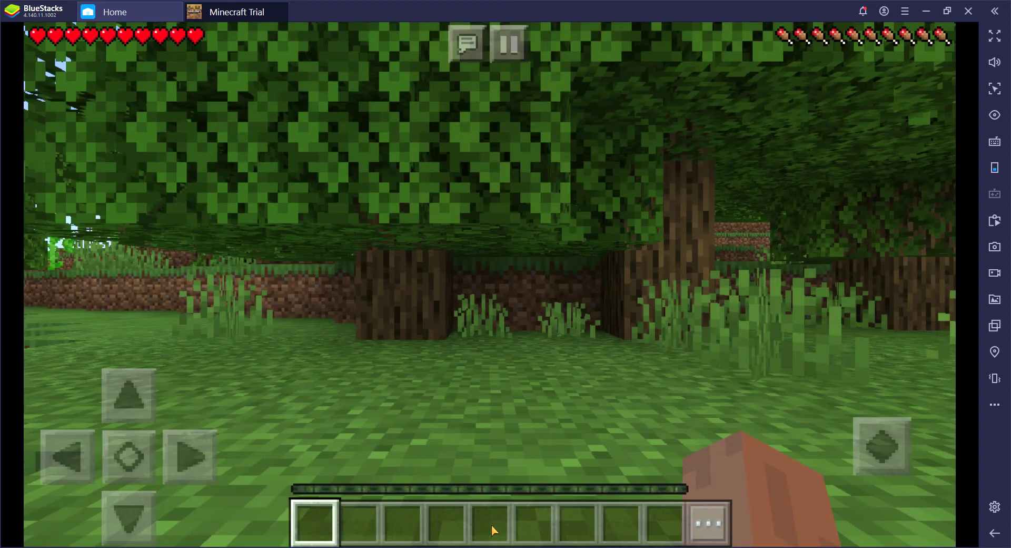
Step: Turn to face the open meadow, then open and leave the chat screen
{"action": "left_click_drag", "start_coordinate": [650, 307], "coordinate": [522, 311]}
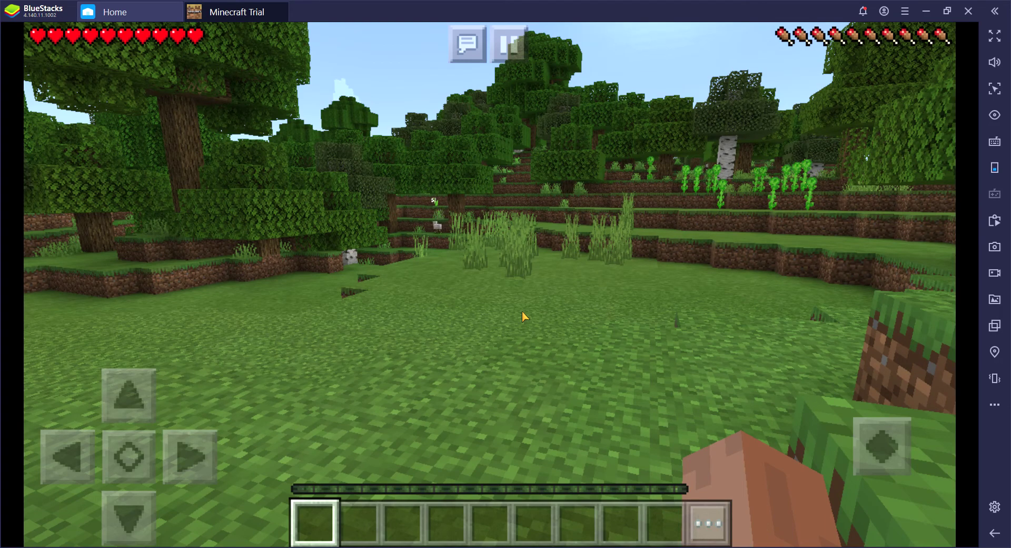
{"action": "key", "text": "t"}
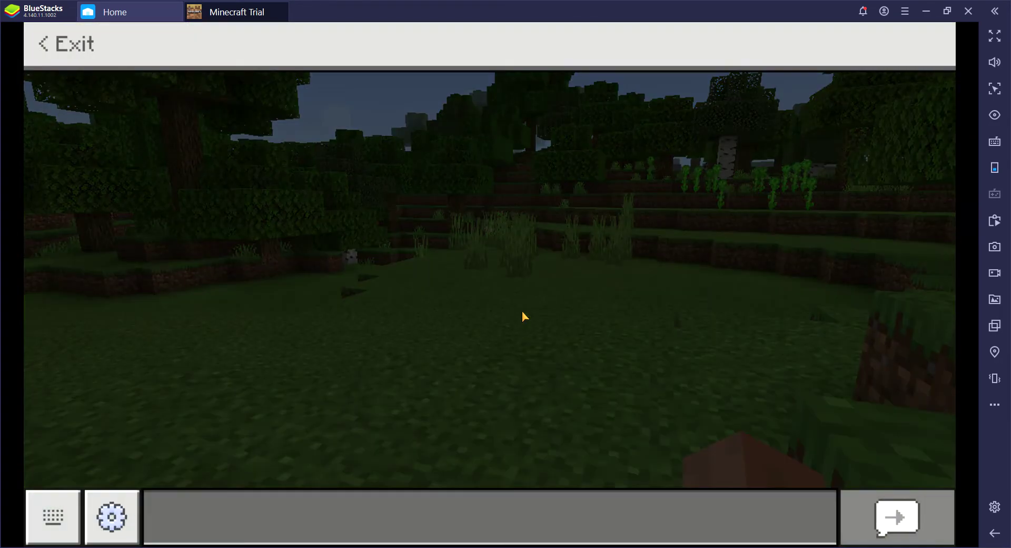
{"action": "left_click", "coordinate": [77, 44]}
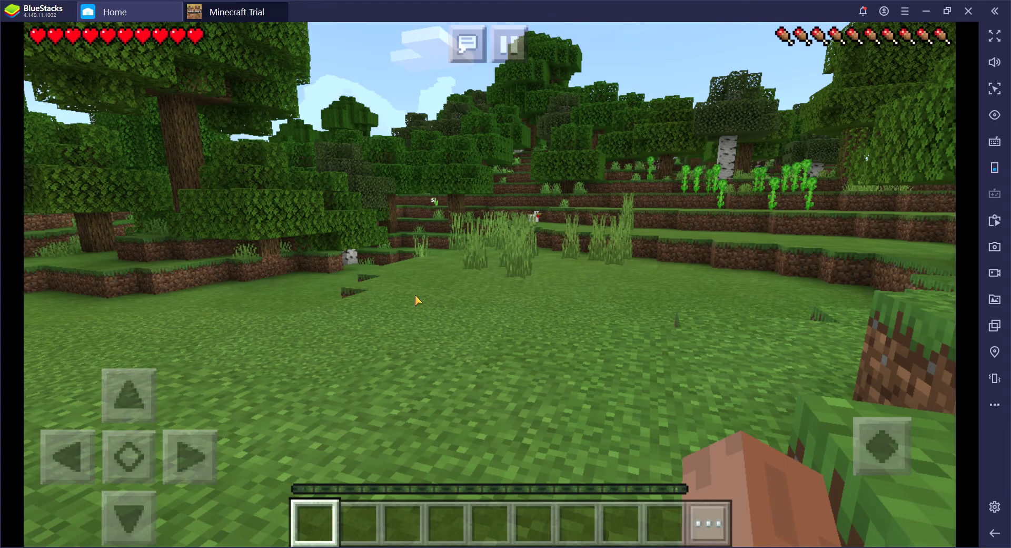
Step: Walk across the meadow to the terraces, crouch, stand and jump up onto the terrace
{"action": "left_click_drag", "start_coordinate": [505, 295], "coordinate": [532, 281]}
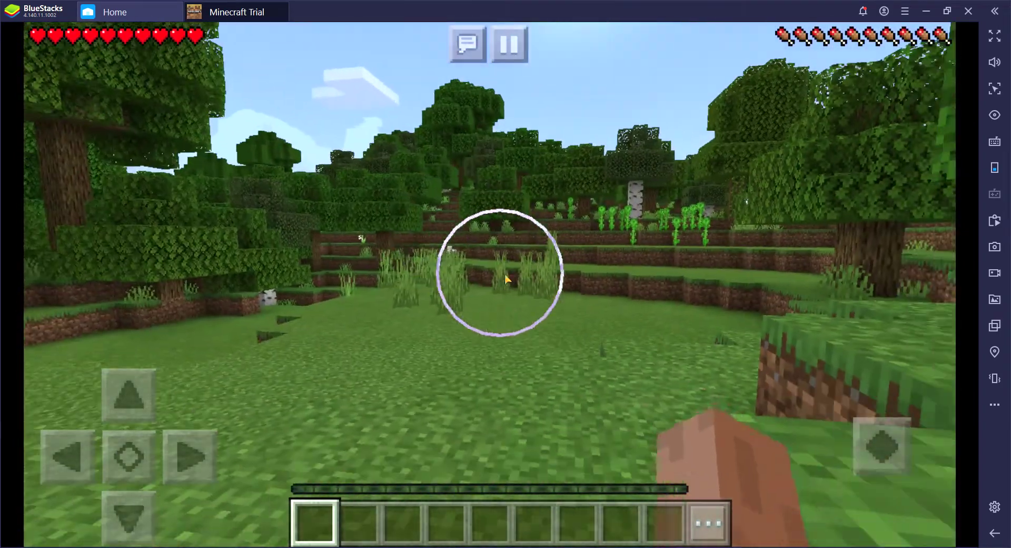
{"action": "left_click", "coordinate": [138, 372]}
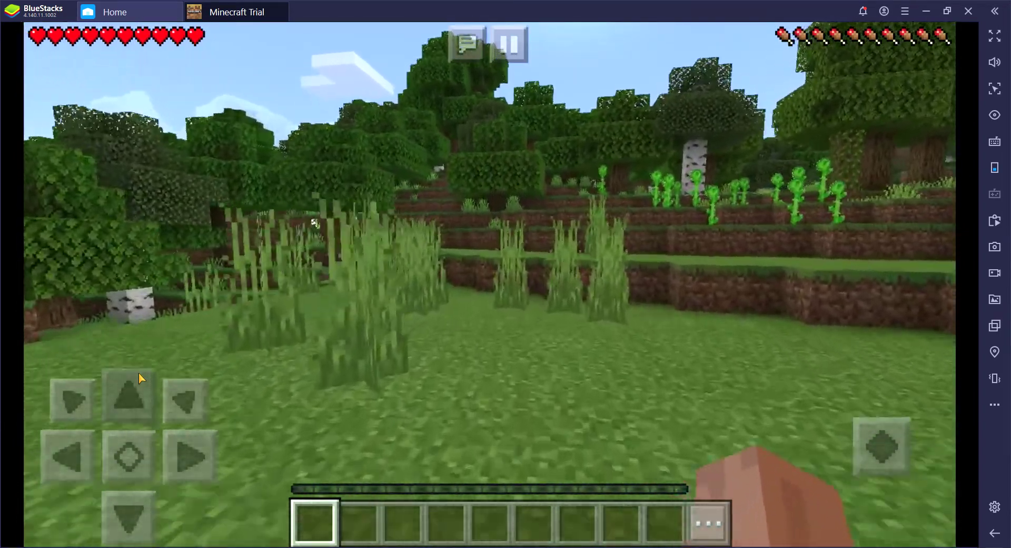
{"action": "left_click_drag", "start_coordinate": [396, 324], "coordinate": [399, 325]}
{"action": "left_click", "coordinate": [150, 376]}
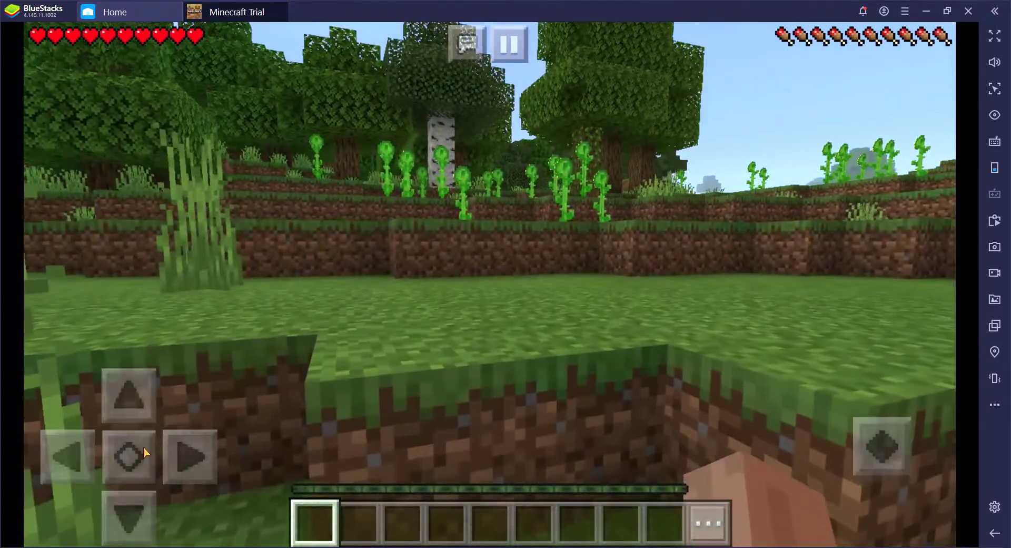
{"action": "left_click", "coordinate": [143, 447]}
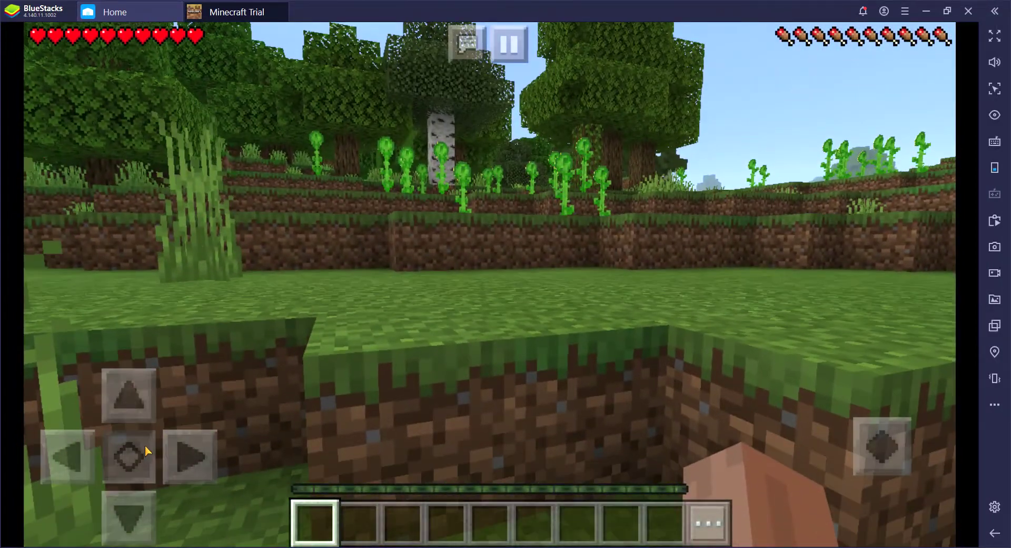
{"action": "left_click", "coordinate": [144, 448]}
{"action": "left_click", "coordinate": [902, 434]}
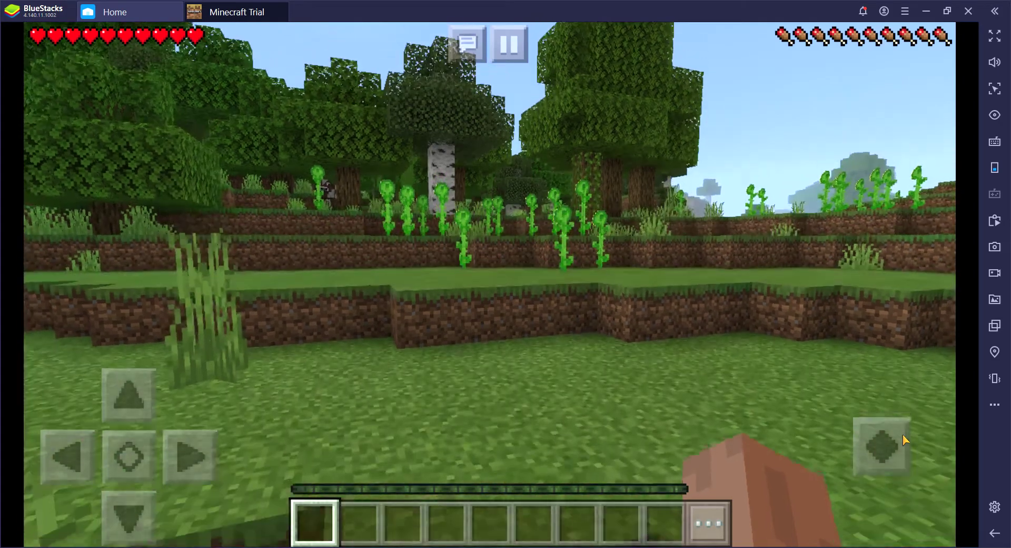
{"action": "left_click", "coordinate": [903, 434]}
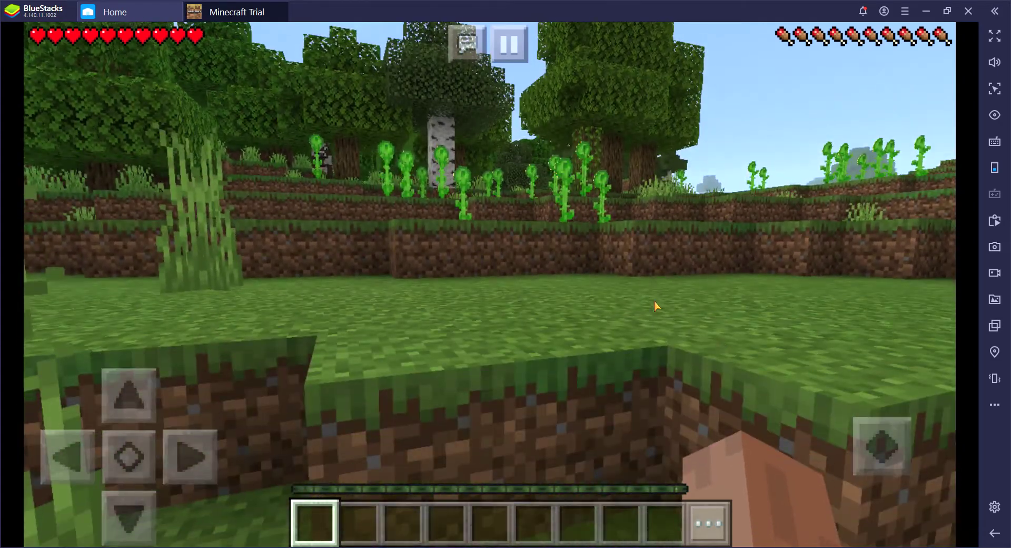
Step: Walk on toward the flower-covered hill and mine a grass block
{"action": "left_click_drag", "start_coordinate": [645, 274], "coordinate": [472, 251]}
{"action": "key", "text": "w"}
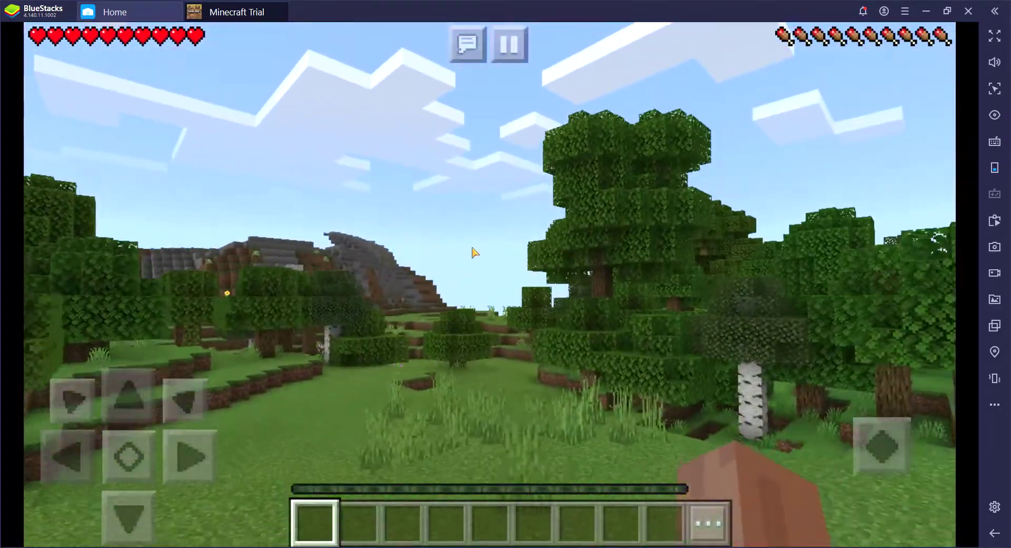
{"action": "key", "text": "w"}
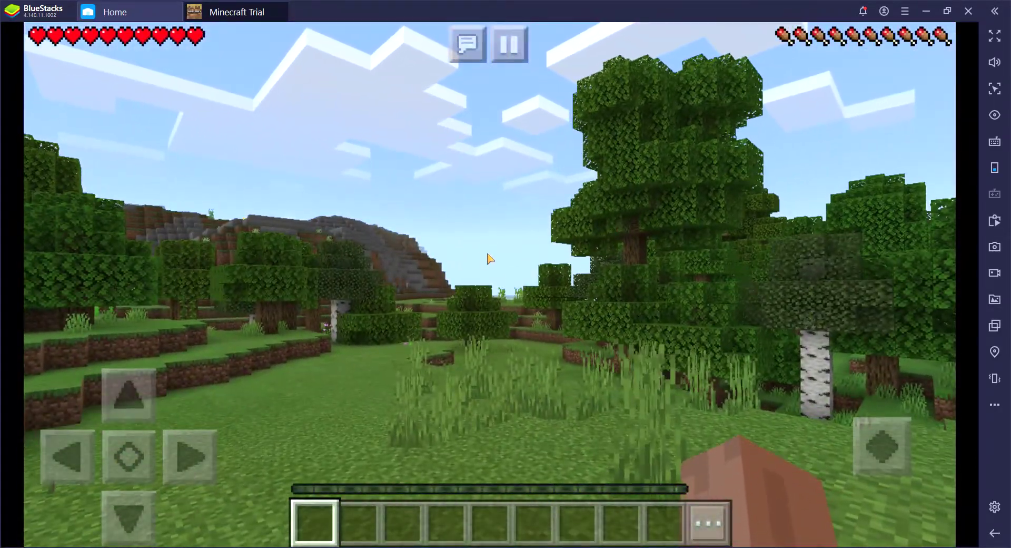
{"action": "left_click_drag", "start_coordinate": [529, 263], "coordinate": [414, 292]}
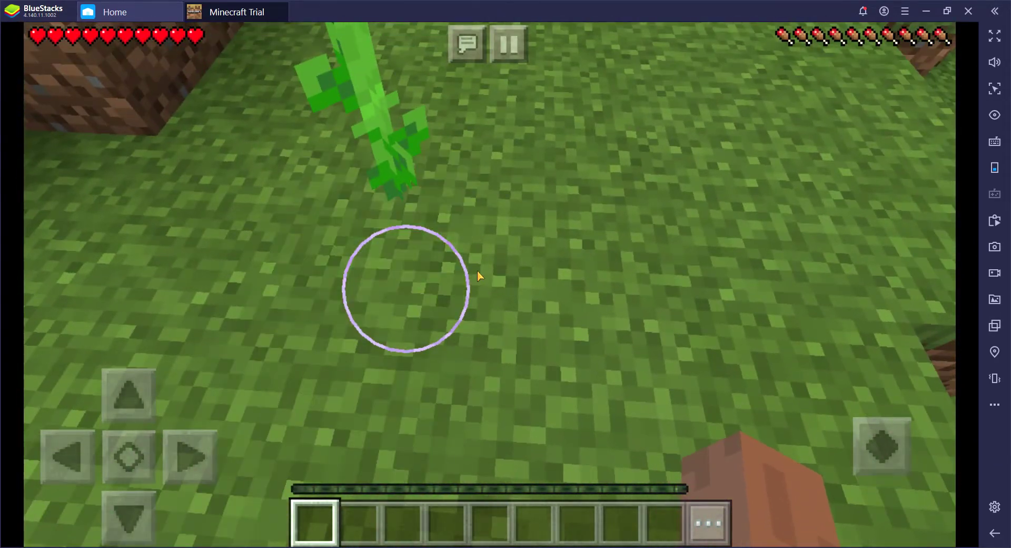
{"action": "left_click_drag", "start_coordinate": [516, 260], "coordinate": [453, 389]}
{"action": "key", "text": "w"}
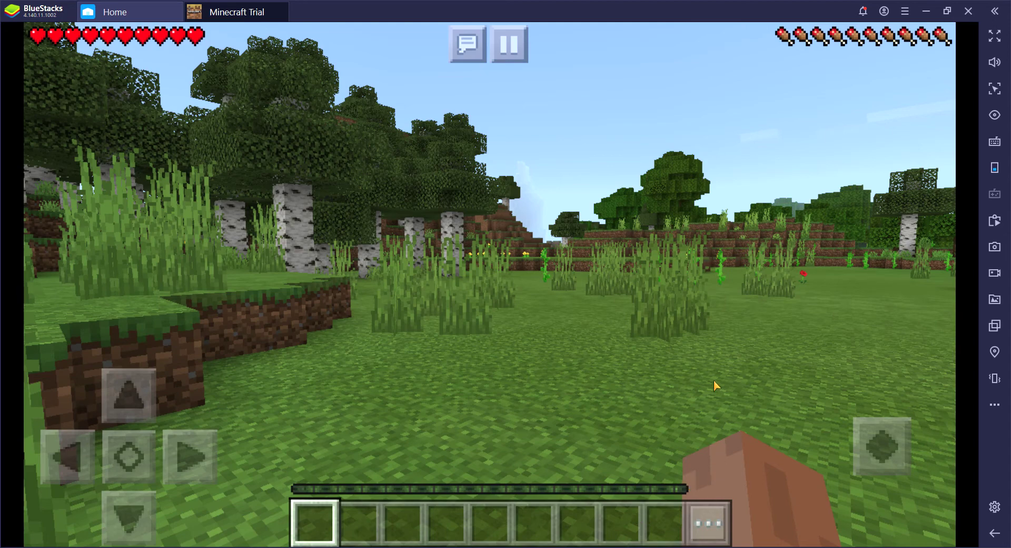
Step: Open the empty inventory and crafting screen with E twice, closing it each time
{"action": "key", "text": "e"}
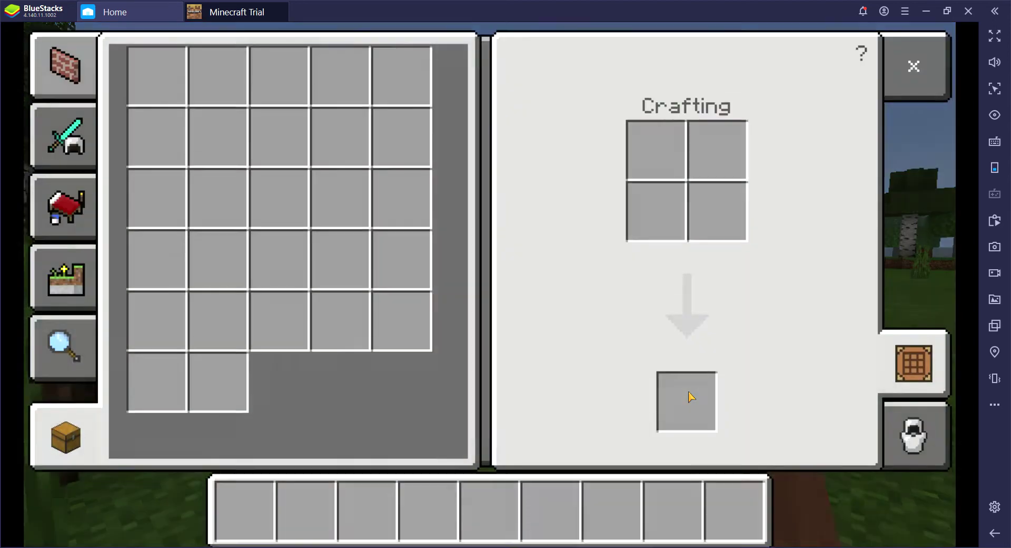
{"action": "key", "text": "e"}
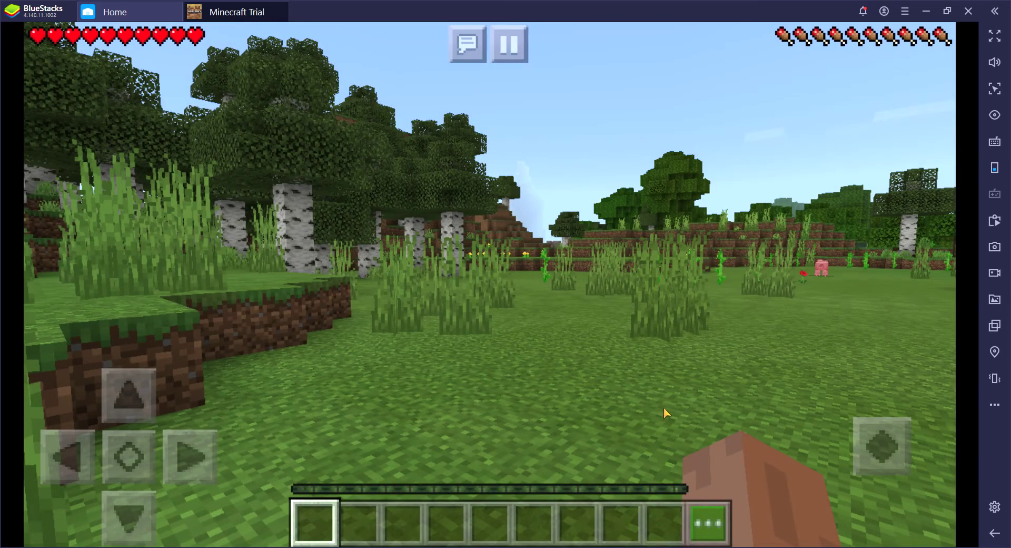
{"action": "left_click_drag", "start_coordinate": [681, 396], "coordinate": [707, 364]}
{"action": "key", "text": "e"}
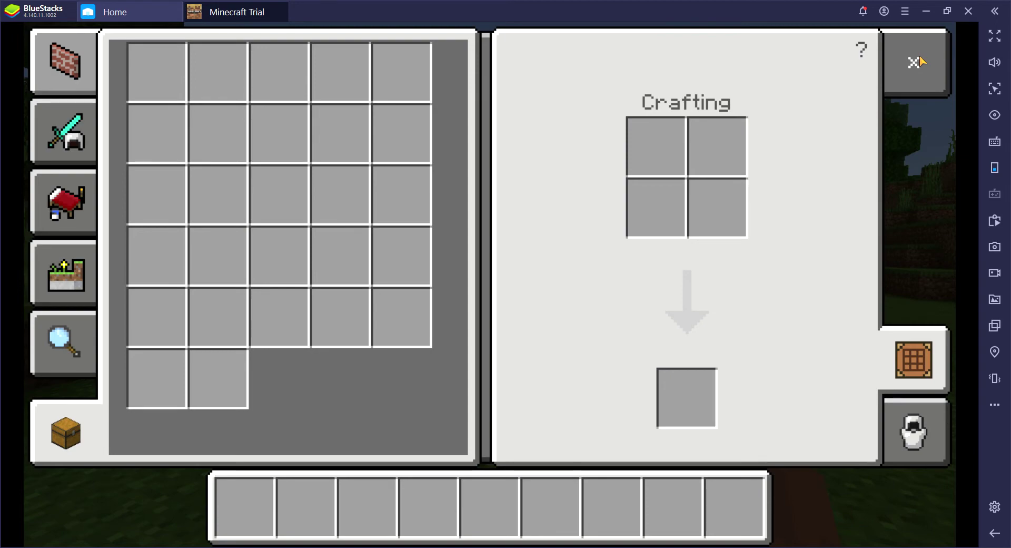
{"action": "left_click", "coordinate": [919, 62]}
Step: Send the chat message 'oof' and return to the game
{"action": "left_click_drag", "start_coordinate": [685, 184], "coordinate": [626, 179]}
{"action": "left_click", "coordinate": [467, 44]}
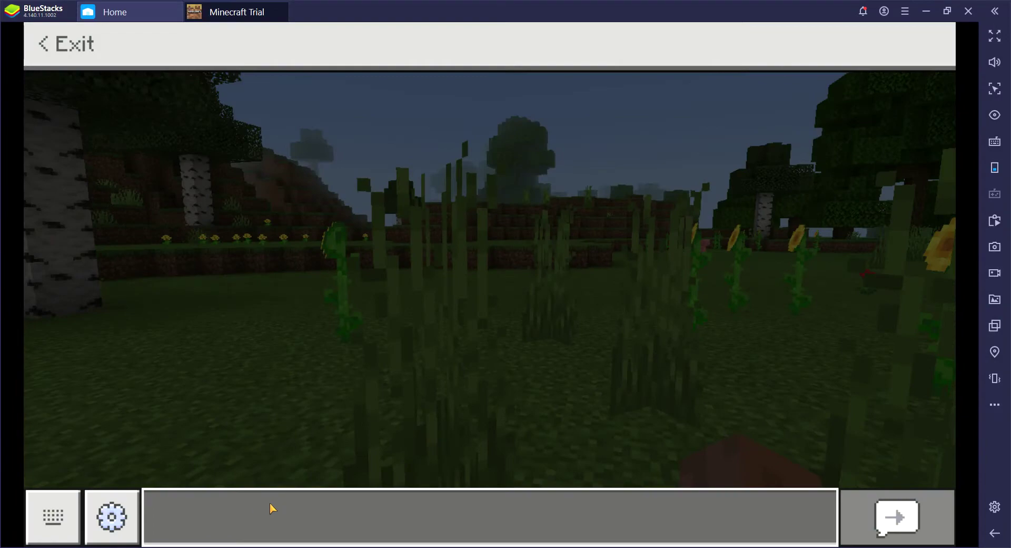
{"action": "left_click", "coordinate": [253, 511]}
{"action": "type", "text": "o"}
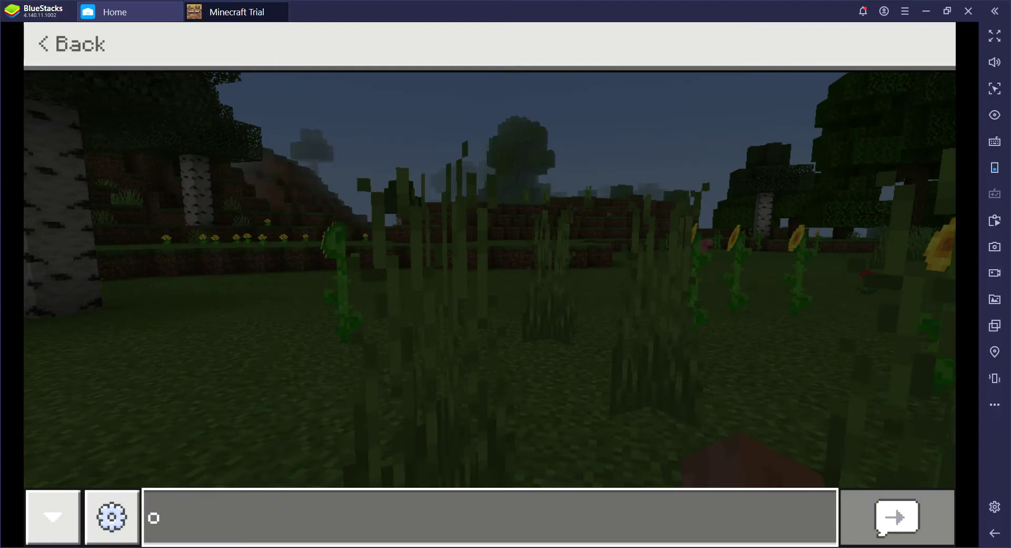
{"action": "type", "text": "of"}
{"action": "key", "text": "Return"}
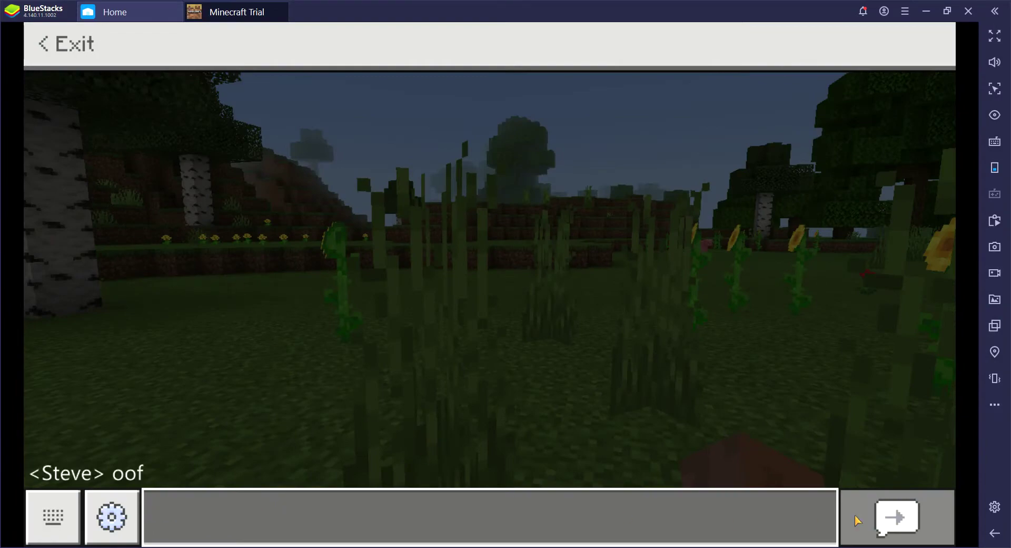
{"action": "left_click", "coordinate": [51, 59]}
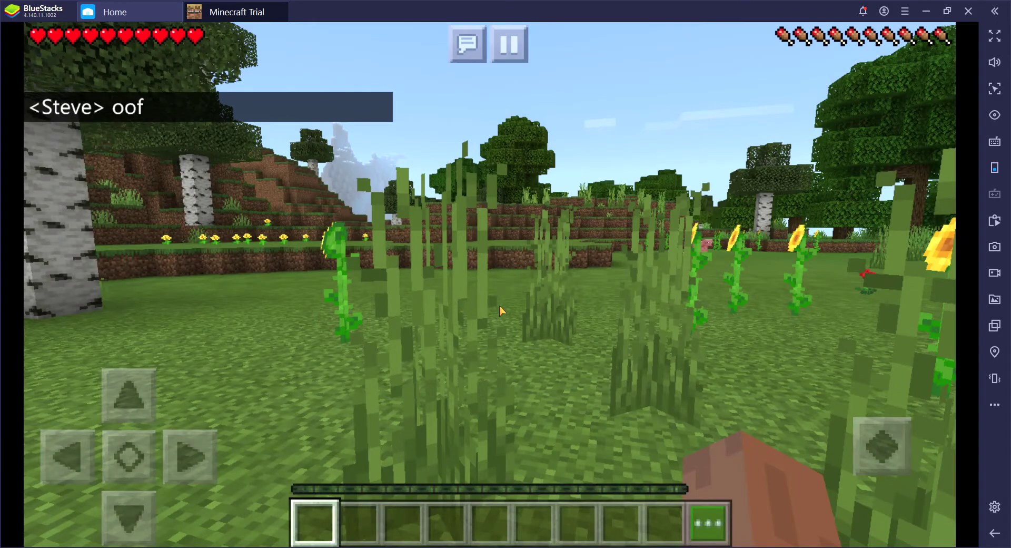
Step: Walk through the tall grass onto the dirt ledge and look down at a dirt block
{"action": "key", "text": "w"}
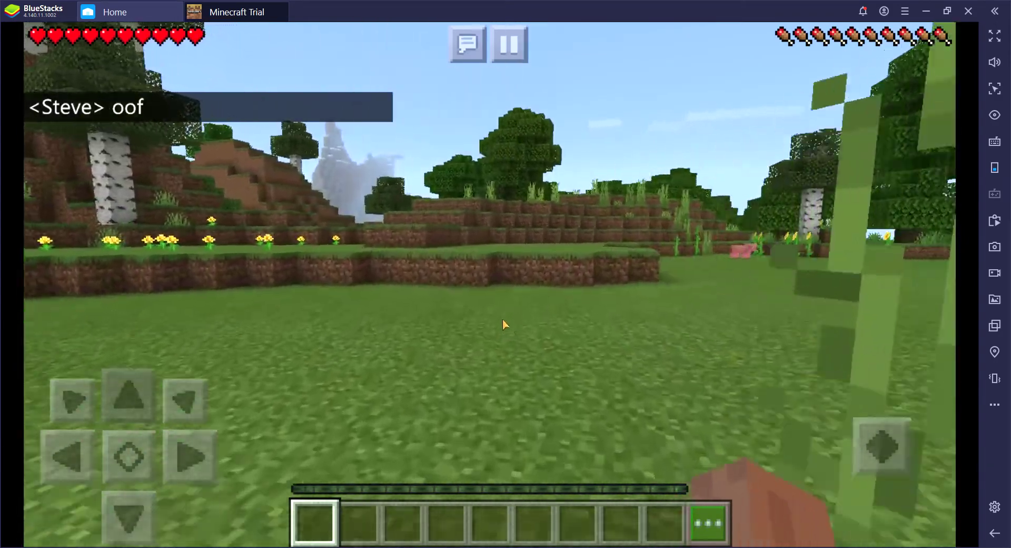
{"action": "mouse_move", "coordinate": [570, 313]}
{"action": "left_mouse_down"}
{"action": "mouse_move", "coordinate": [557, 318]}
{"action": "mouse_move", "coordinate": [559, 306]}
{"action": "mouse_move", "coordinate": [551, 329]}
{"action": "mouse_move", "coordinate": [554, 302]}
{"action": "mouse_move", "coordinate": [555, 314]}
{"action": "left_mouse_up"}
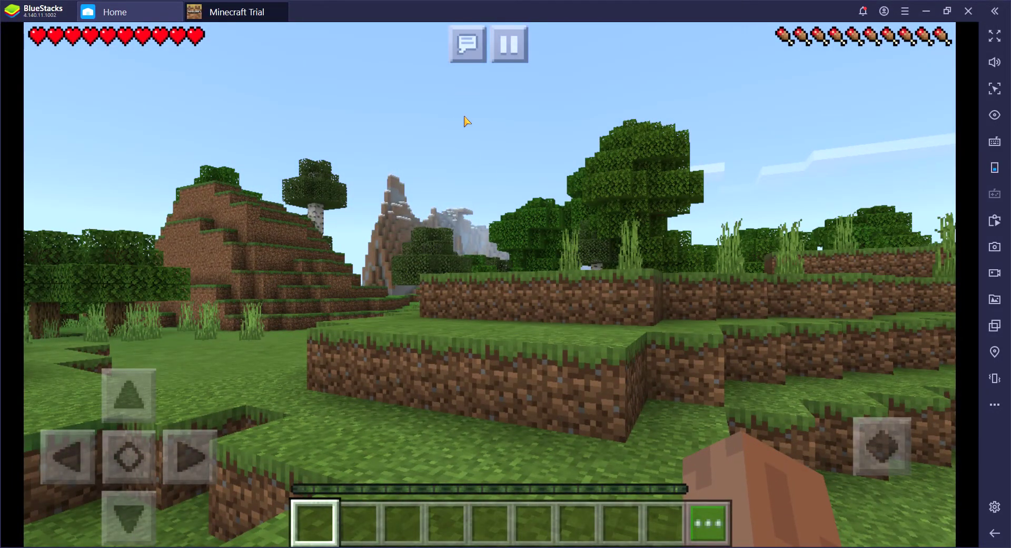
{"action": "left_click_drag", "start_coordinate": [465, 121], "coordinate": [563, 310]}
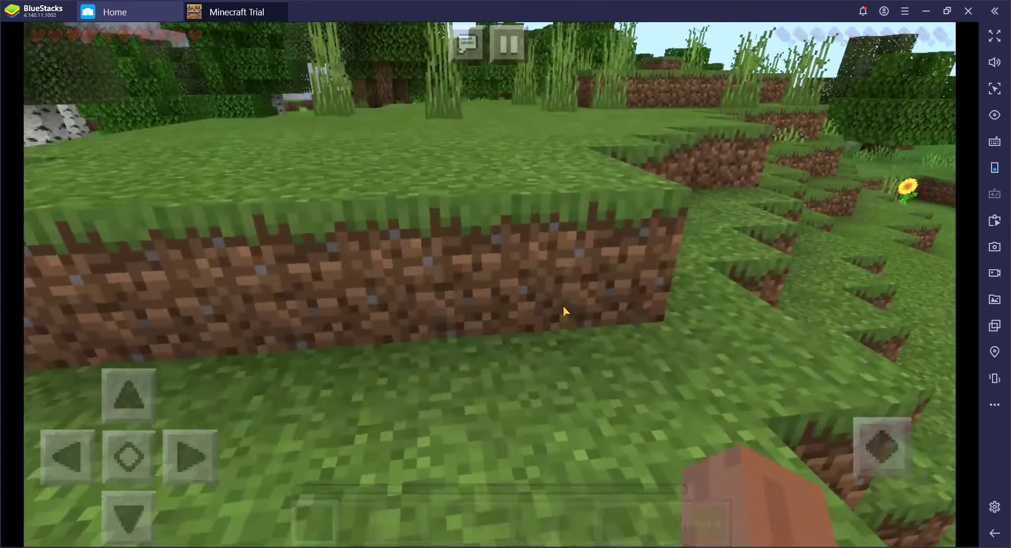
Step: Send 'oof' in chat two more times
{"action": "key", "text": "t"}
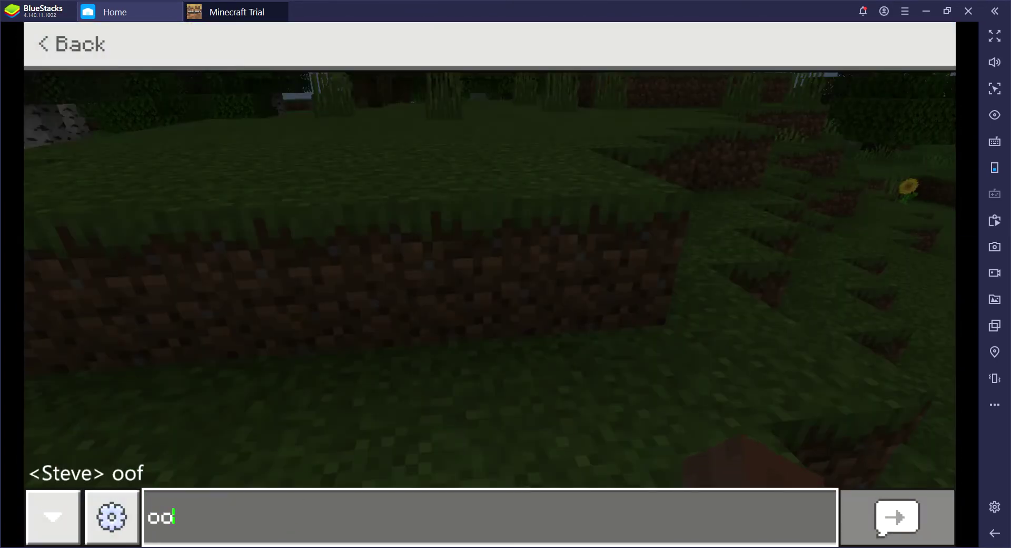
{"action": "type", "text": "oof"}
{"action": "key", "text": "Return"}
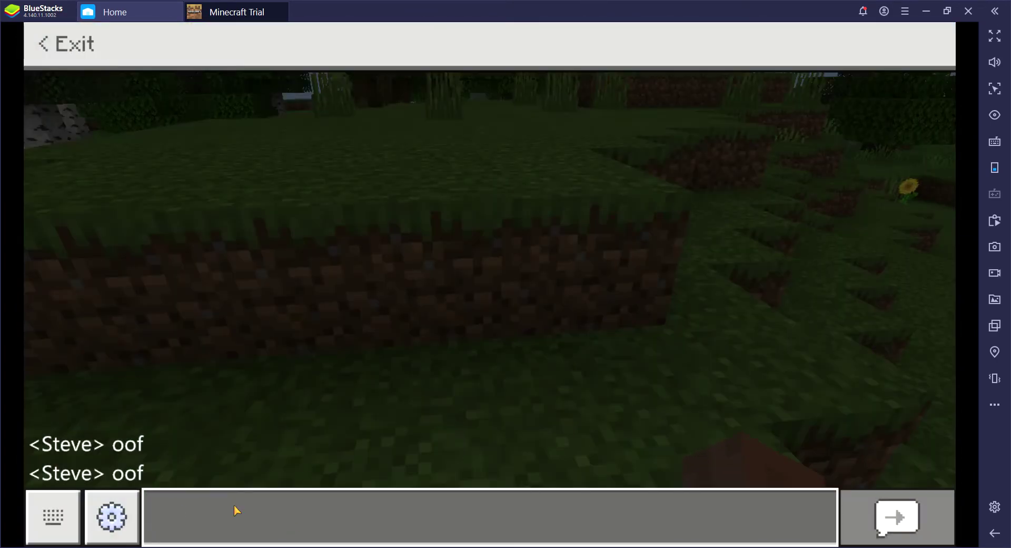
{"action": "left_click", "coordinate": [75, 51]}
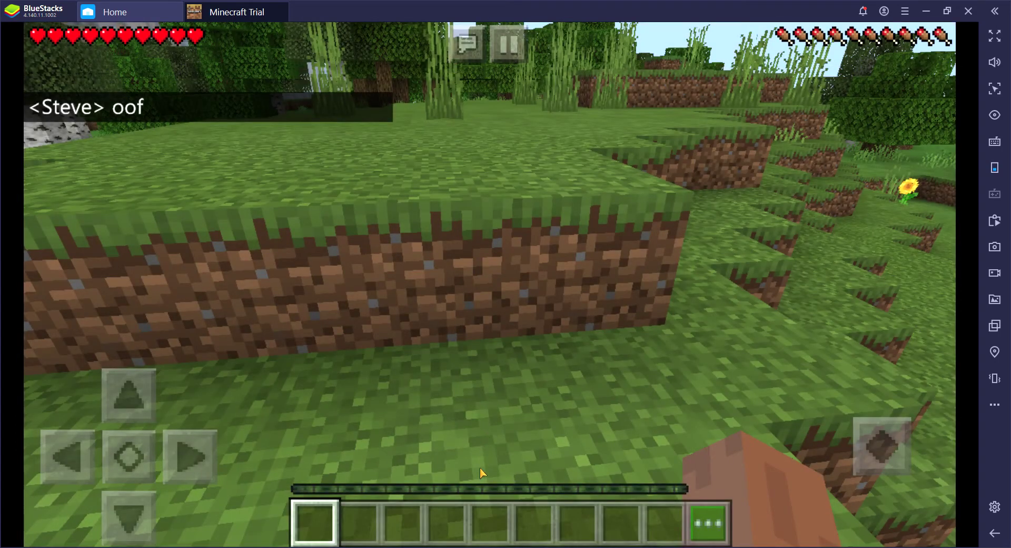
{"action": "key", "text": "t"}
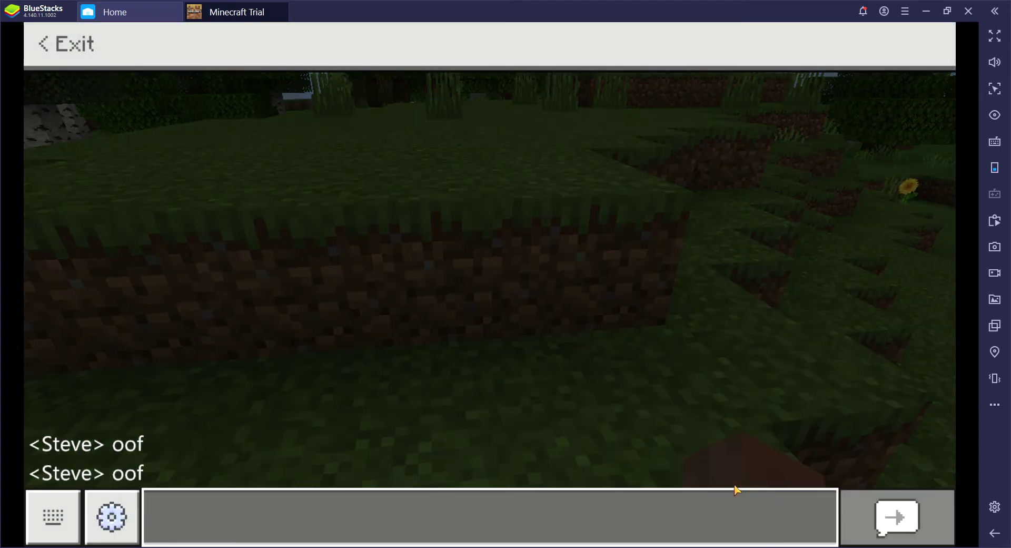
{"action": "key", "text": "Return"}
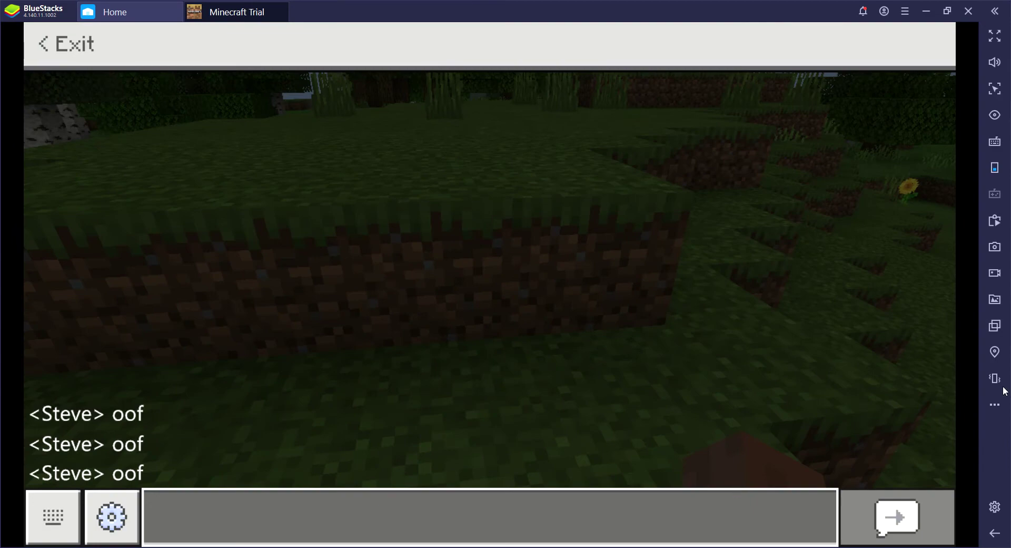
Step: Close the chat to return to the game and jump twice
{"action": "left_click", "coordinate": [47, 44]}
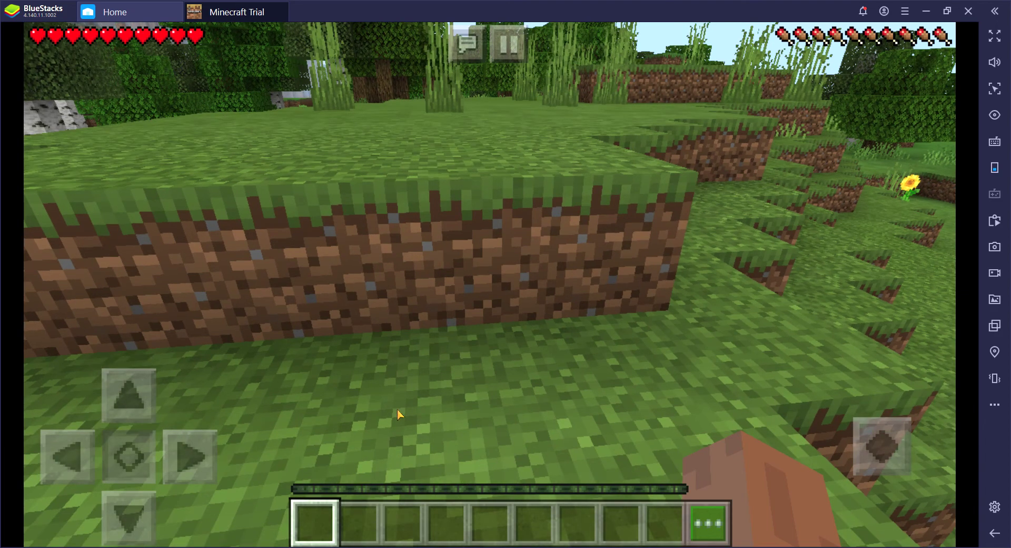
{"action": "key", "text": "space"}
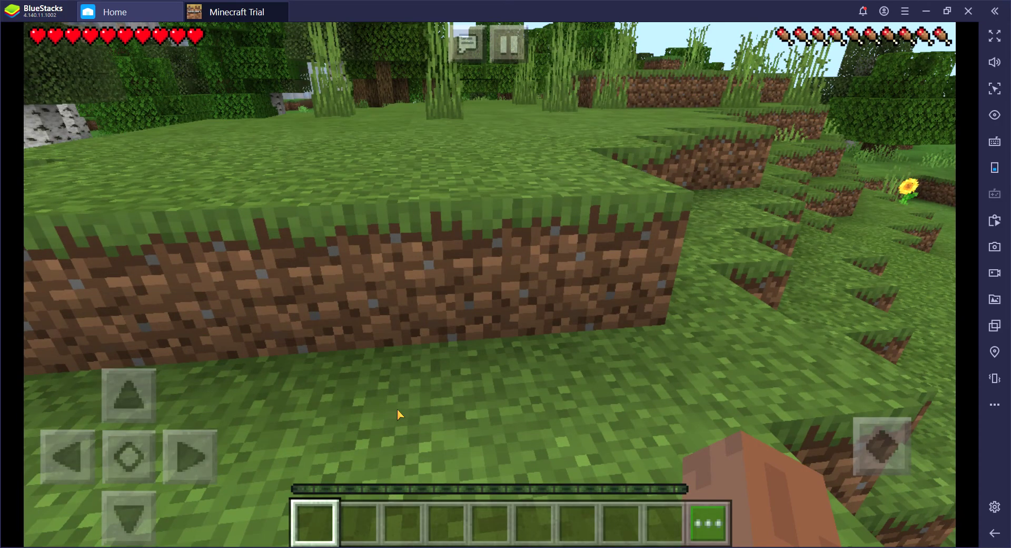
{"action": "key", "text": "space"}
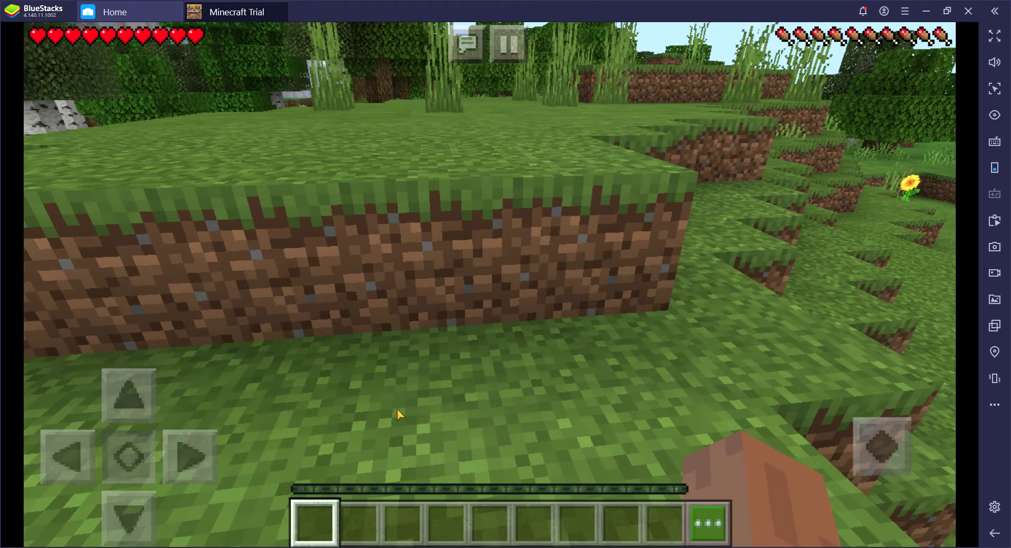
Step: Walk forward, climb onto the dirt block, and head through the grass toward the birch trees
{"action": "key", "text": "w"}
{"action": "key", "text": "space"}
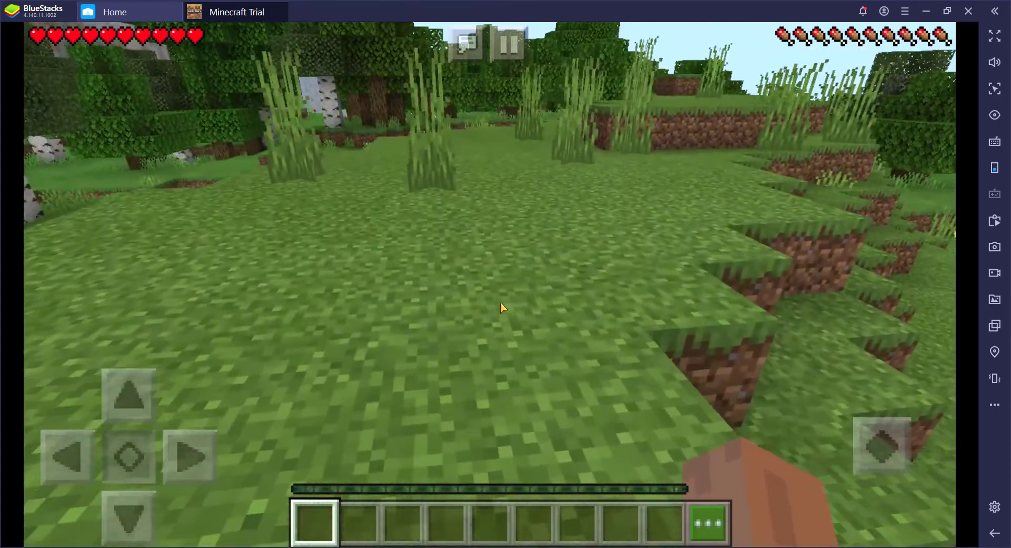
{"action": "key", "text": "w"}
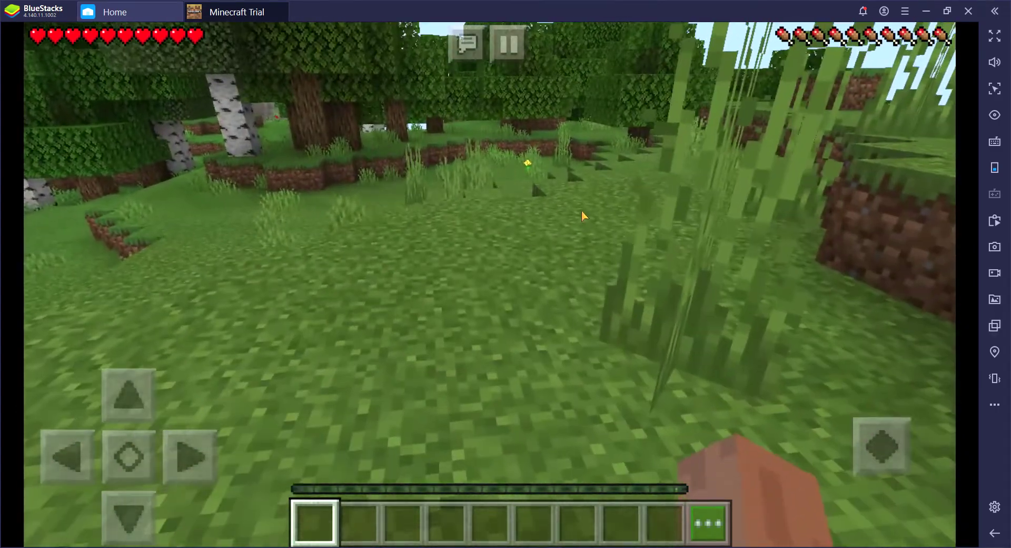
{"action": "left_click_drag", "start_coordinate": [577, 226], "coordinate": [316, 268]}
{"action": "key", "text": "w"}
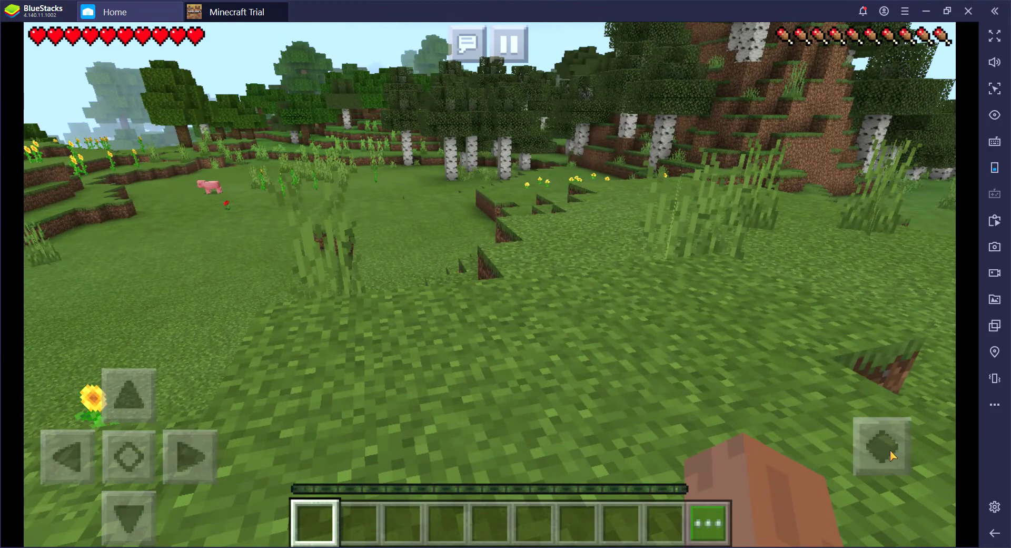
Step: Jump over the grass ledges, walk toward the pig, and turn left toward the sunflower hillside and trees
{"action": "left_click", "coordinate": [890, 454]}
{"action": "left_click_drag", "start_coordinate": [499, 256], "coordinate": [480, 269]}
{"action": "key", "text": "w"}
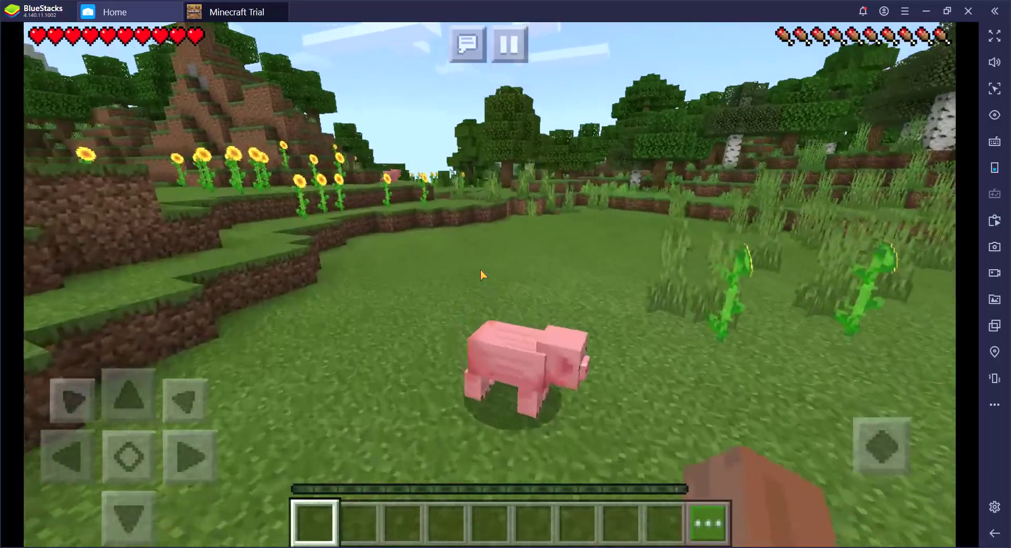
{"action": "left_click_drag", "start_coordinate": [478, 286], "coordinate": [341, 298]}
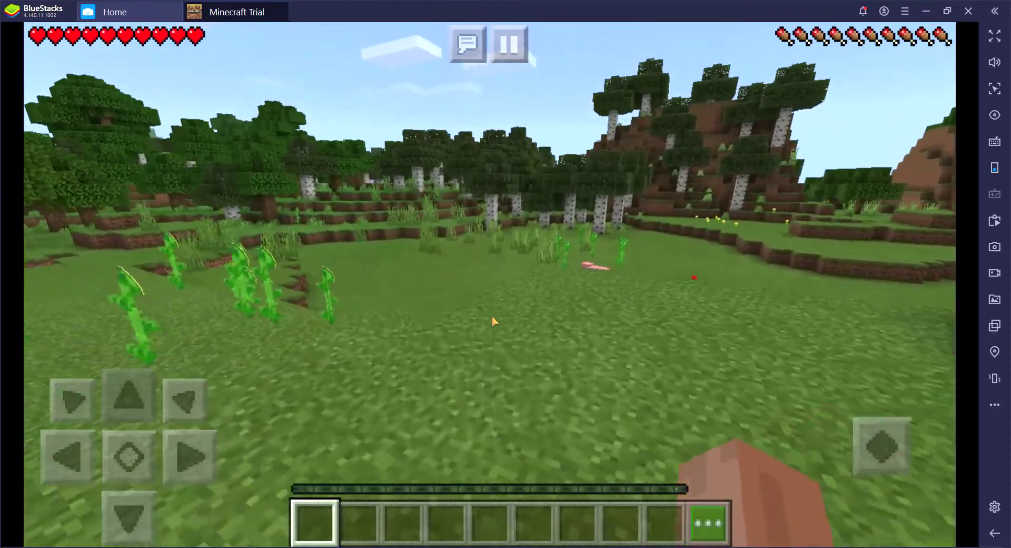
{"action": "left_click_drag", "start_coordinate": [491, 316], "coordinate": [521, 274]}
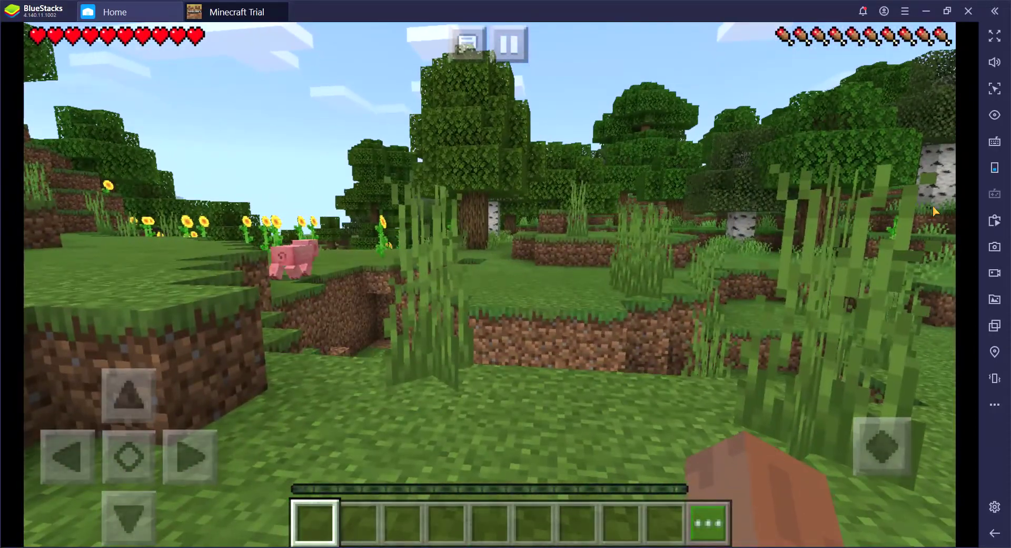